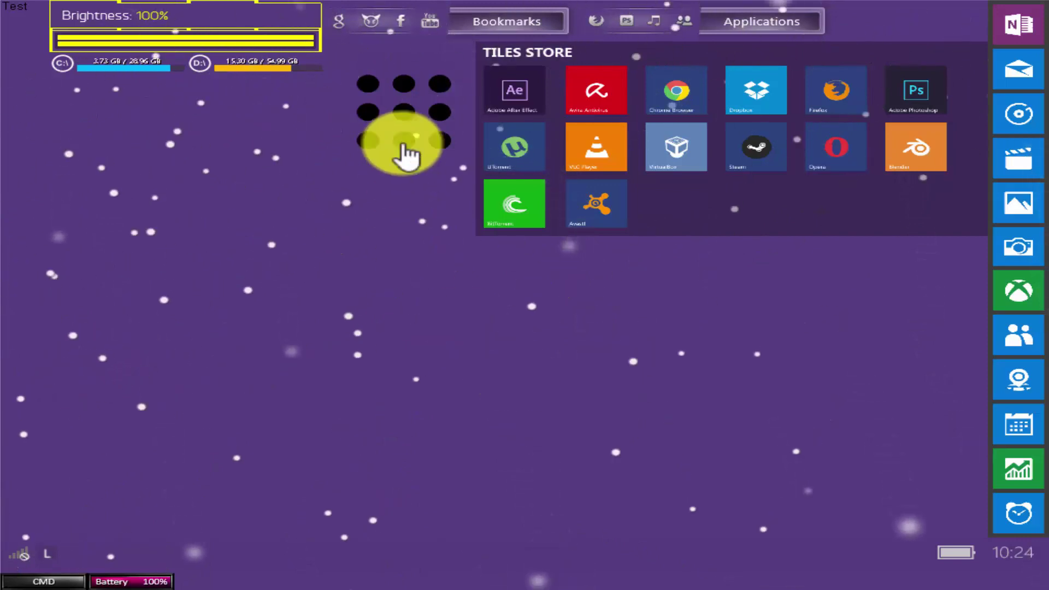
Open File Explorer's Computer view of the drives from the desktop launcher widget
click(409, 117)
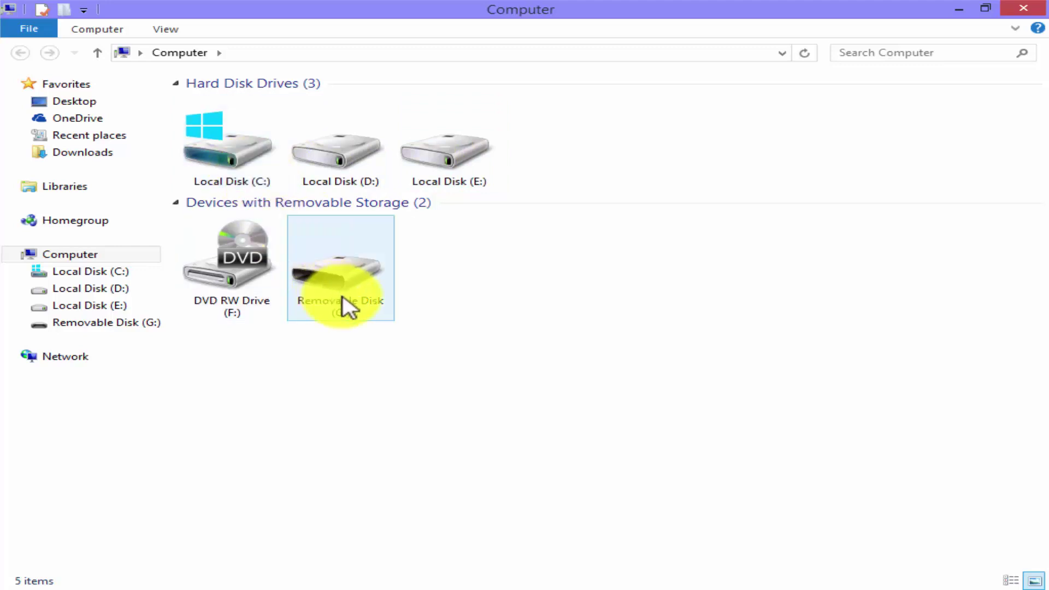
mouse_move(340, 271)
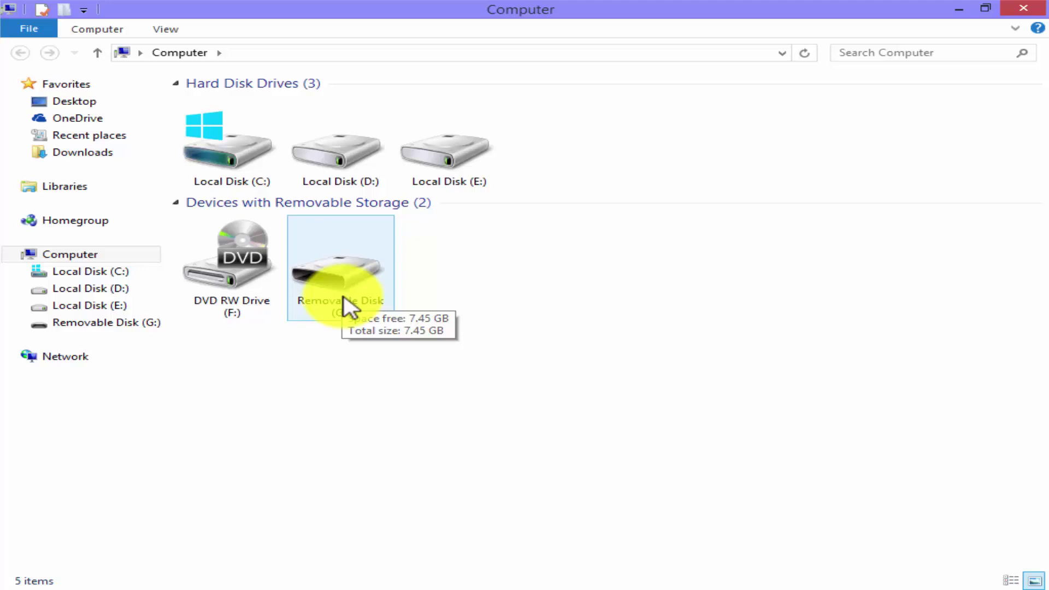
Launch Turn on BitLocker for Removable Disk (G:) from its shortcut menu
right_click(347, 299)
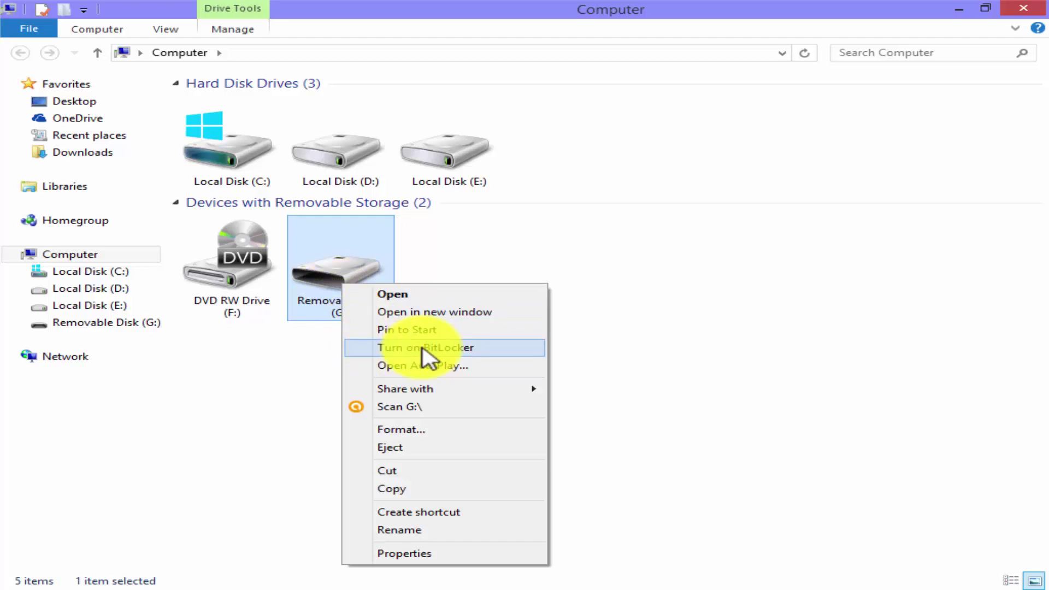
click(427, 358)
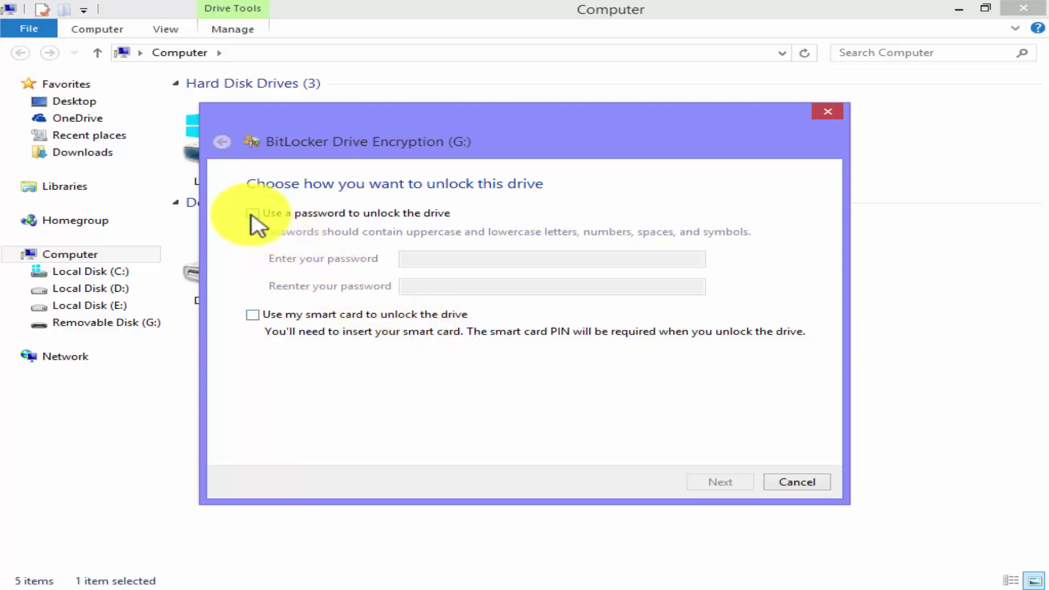
Choose password unlocking for drive G: and fill in both password fields
click(253, 214)
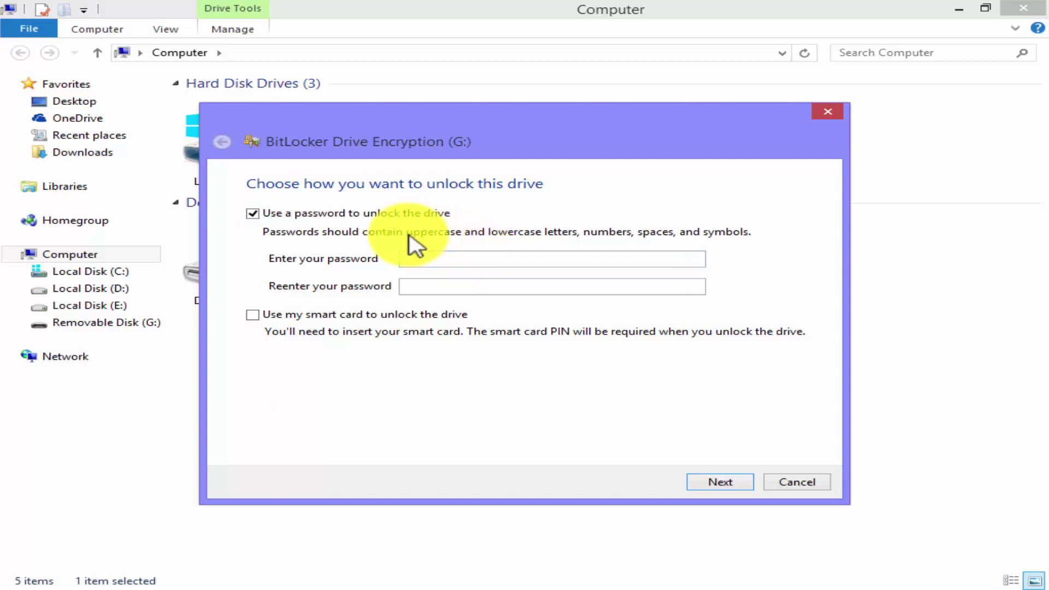
click(589, 257)
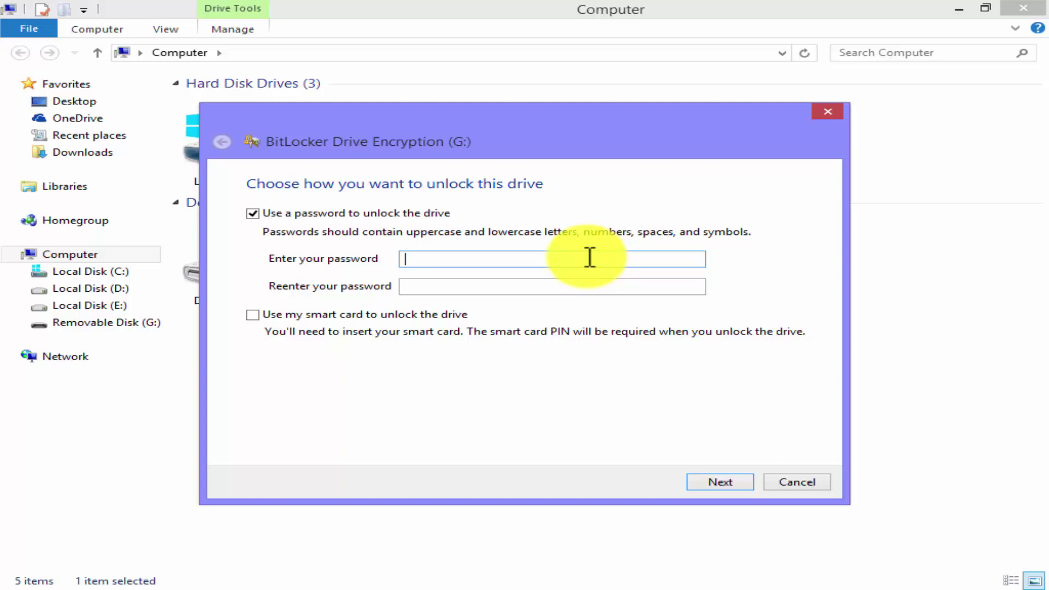
text(aa)
text(aaaaaaaaaa)
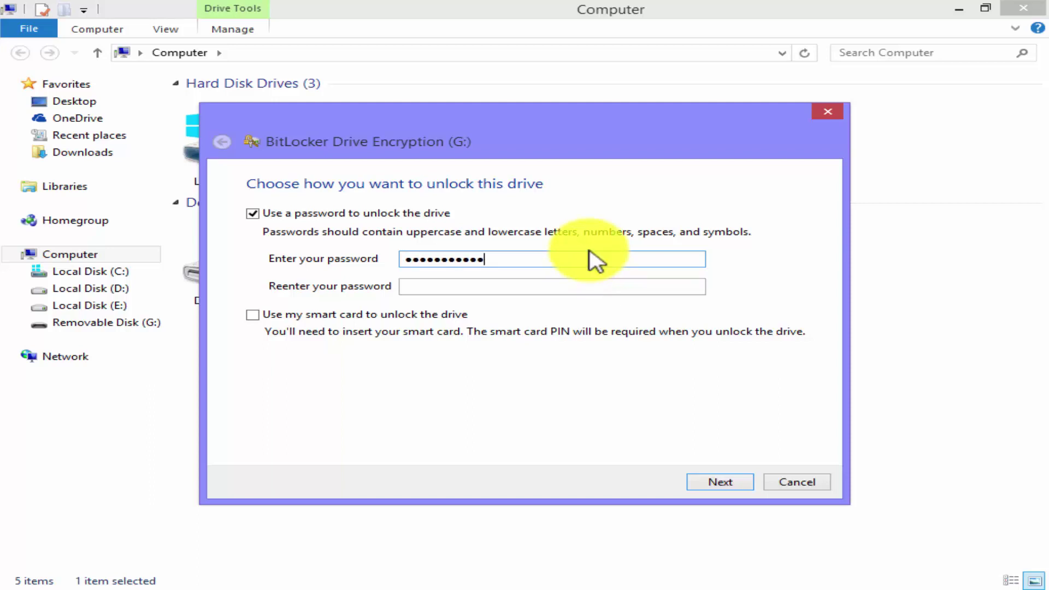
click(602, 285)
text(aa)
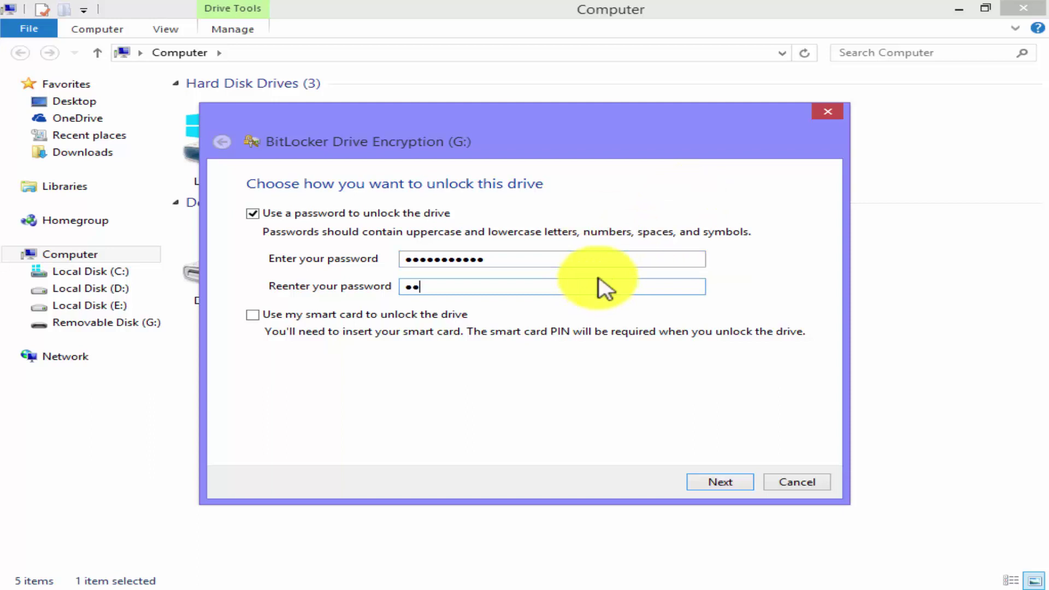
text(aaaaaa)
text(aaaa)
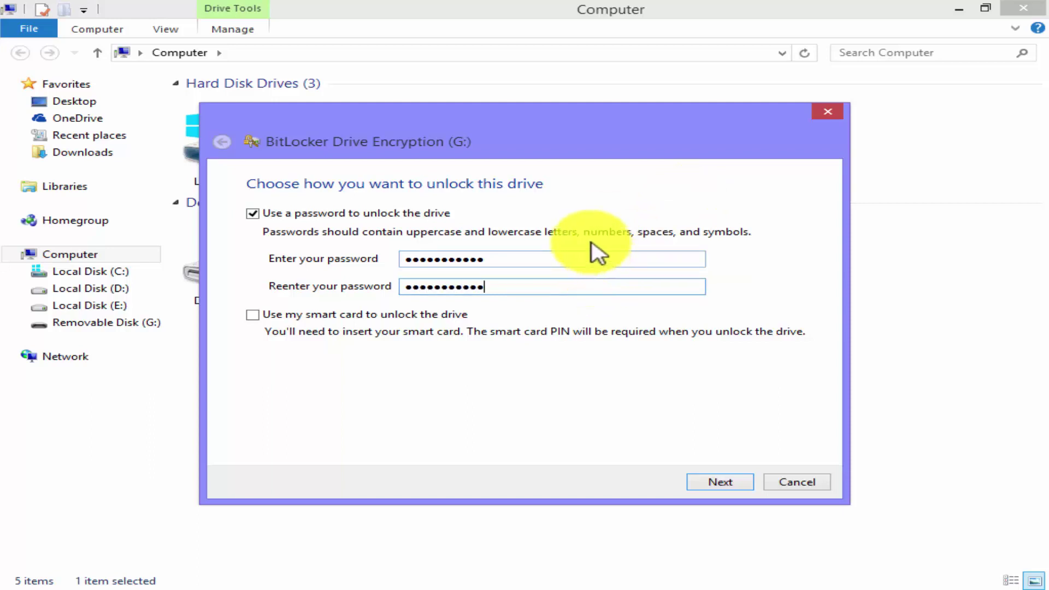
Save the G: recovery key as a file in the Desktop folder under Favorites
click(720, 482)
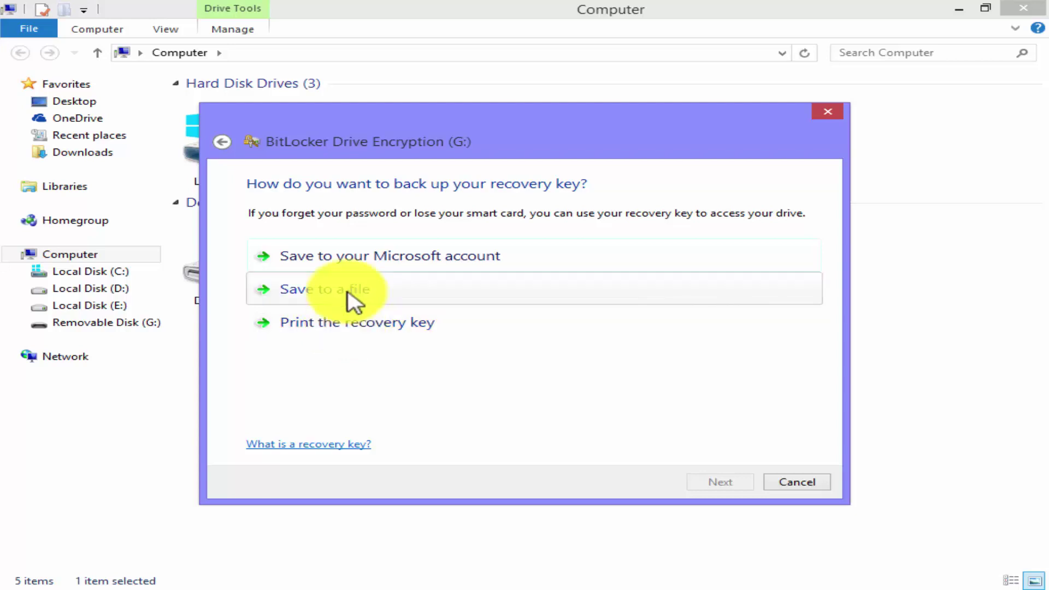
click(351, 299)
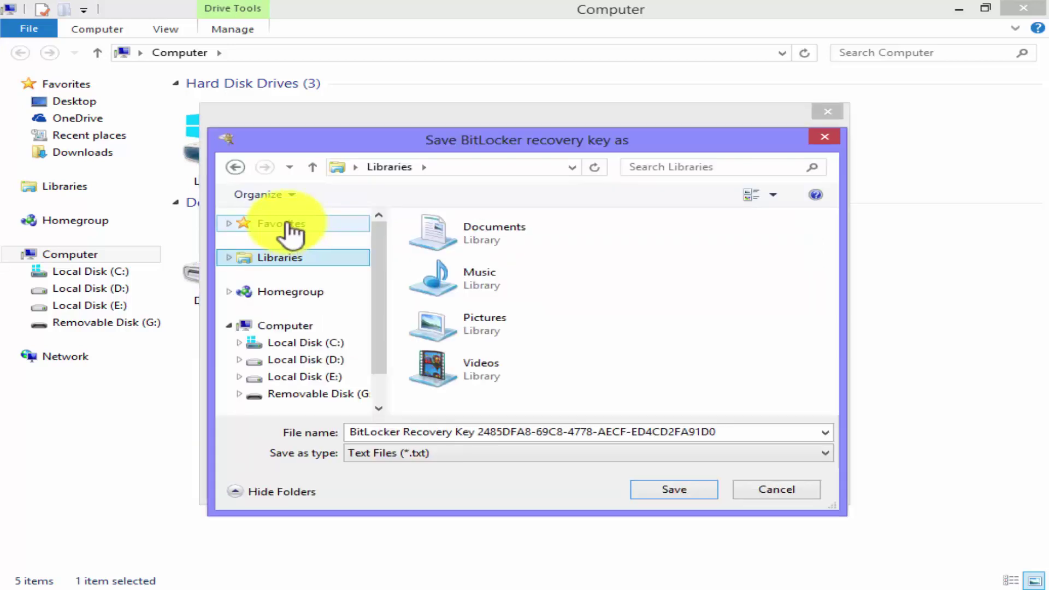
click(289, 226)
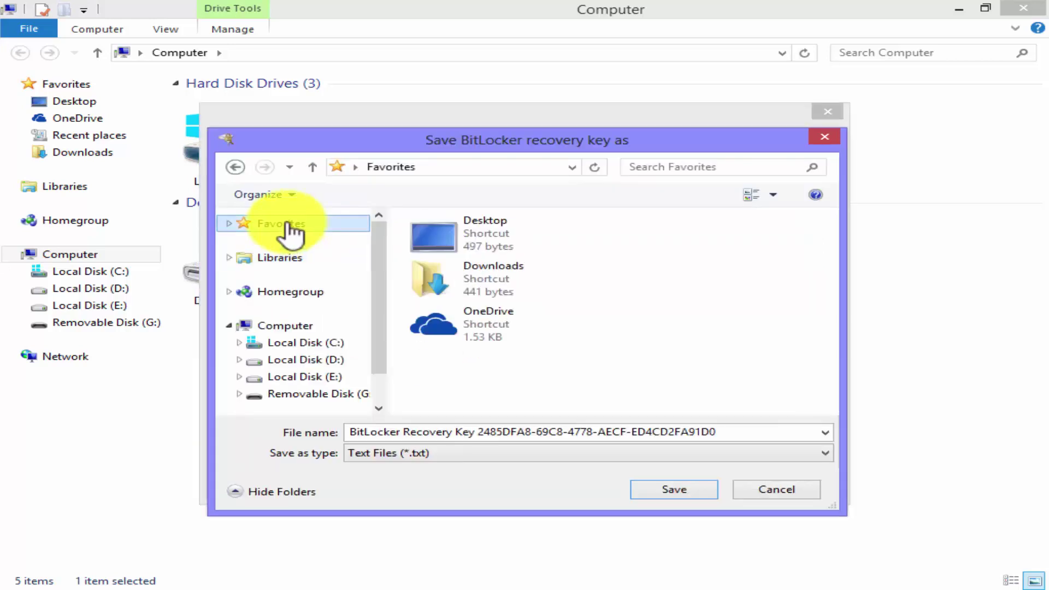
double_click(464, 238)
click(677, 493)
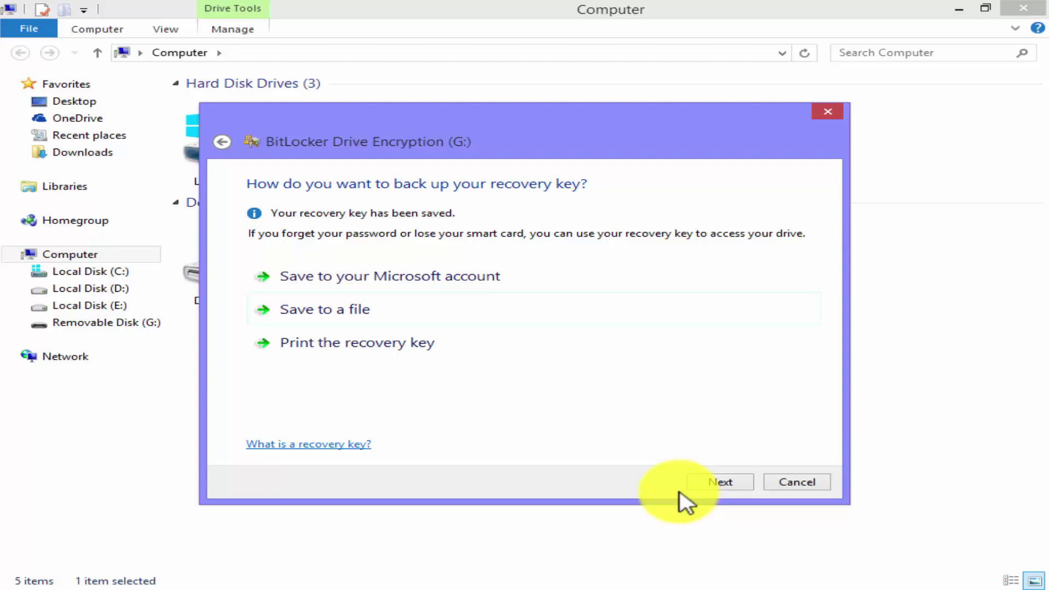
Keep 'Encrypt used disk space only' and start encrypting drive G:
click(711, 480)
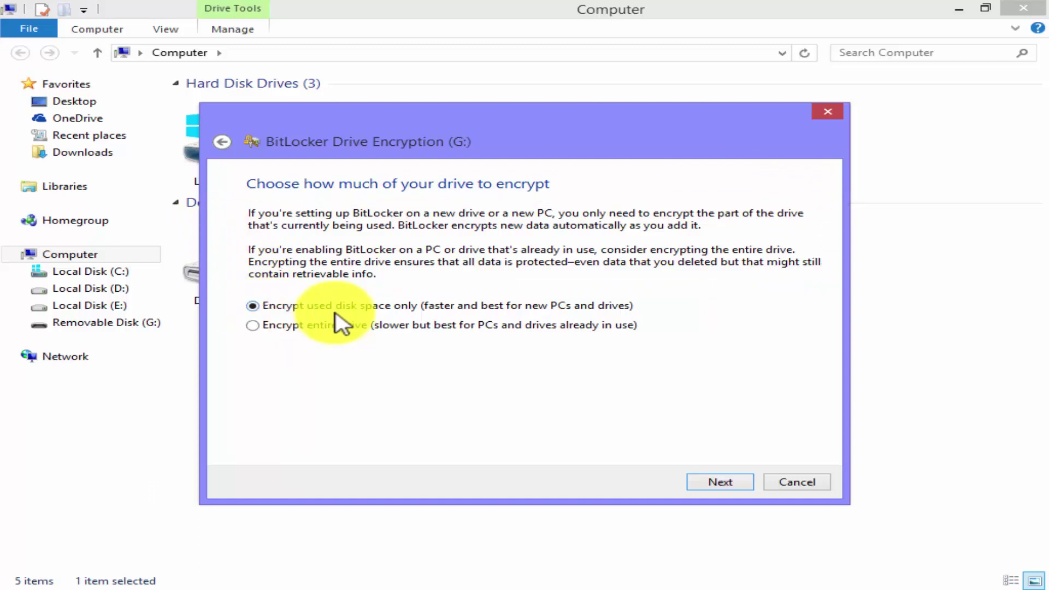
click(725, 486)
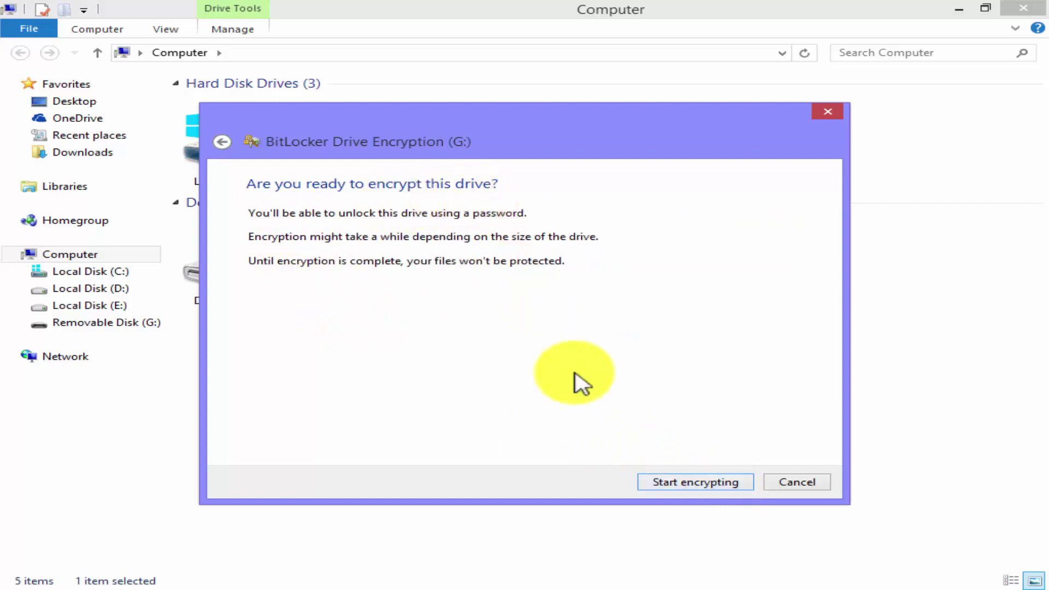
click(677, 488)
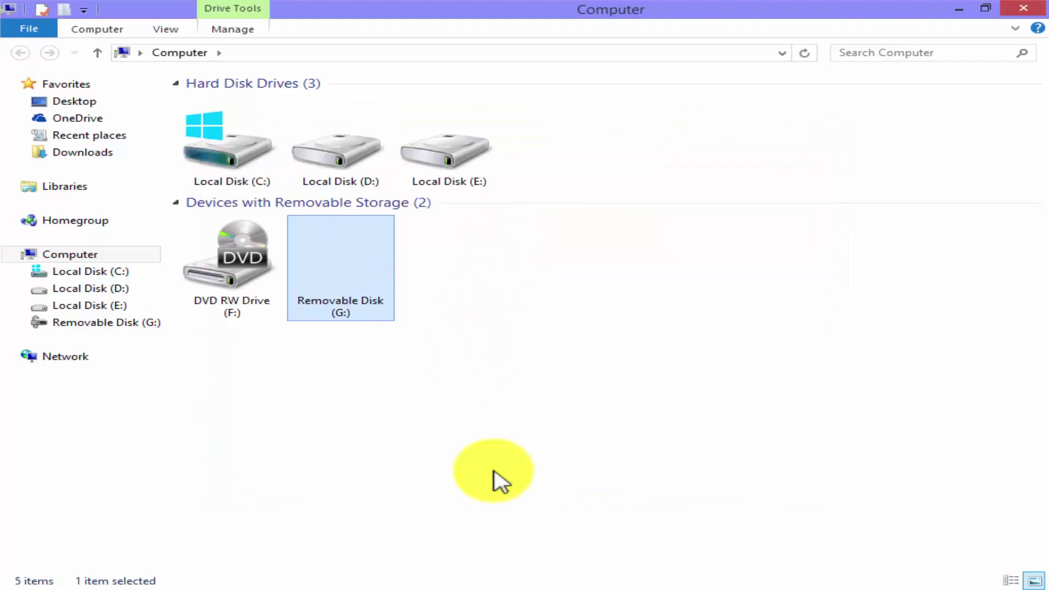
Show the G: encryption progress window, move it aside, and close the completion message
click(492, 587)
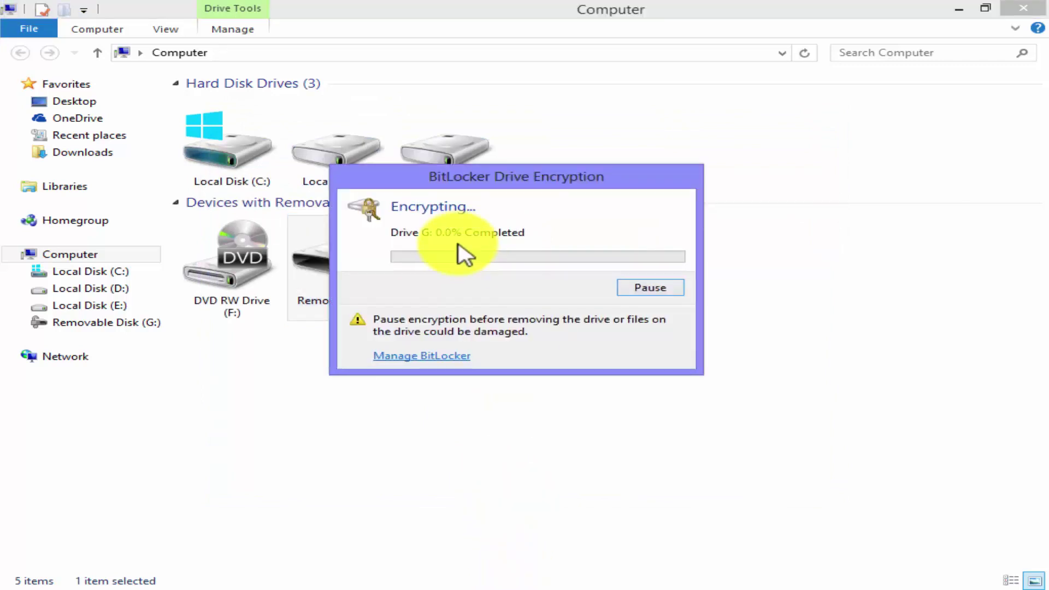
drag(515, 180, 631, 186)
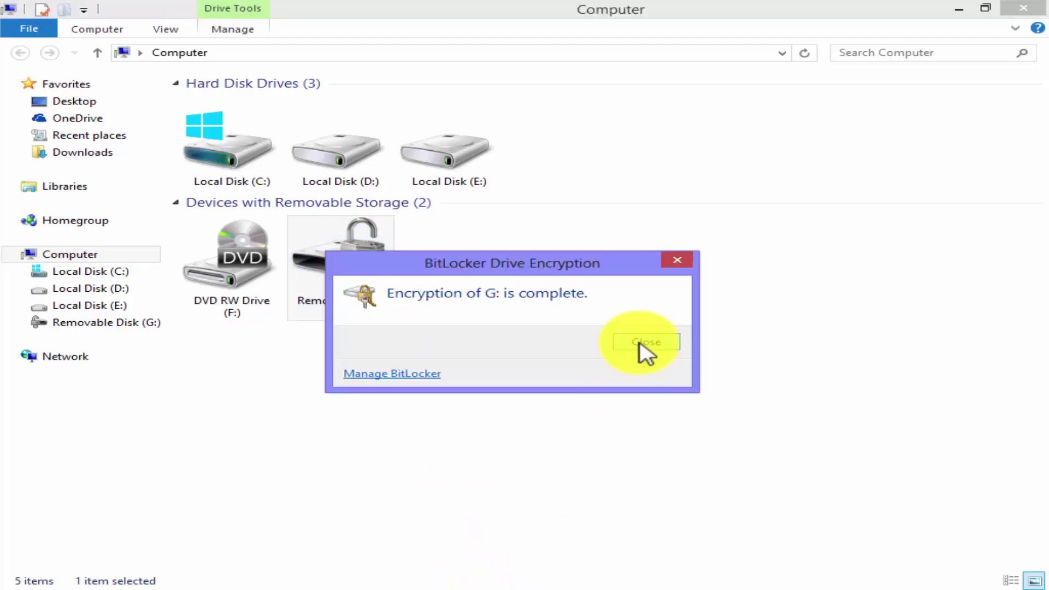
click(645, 342)
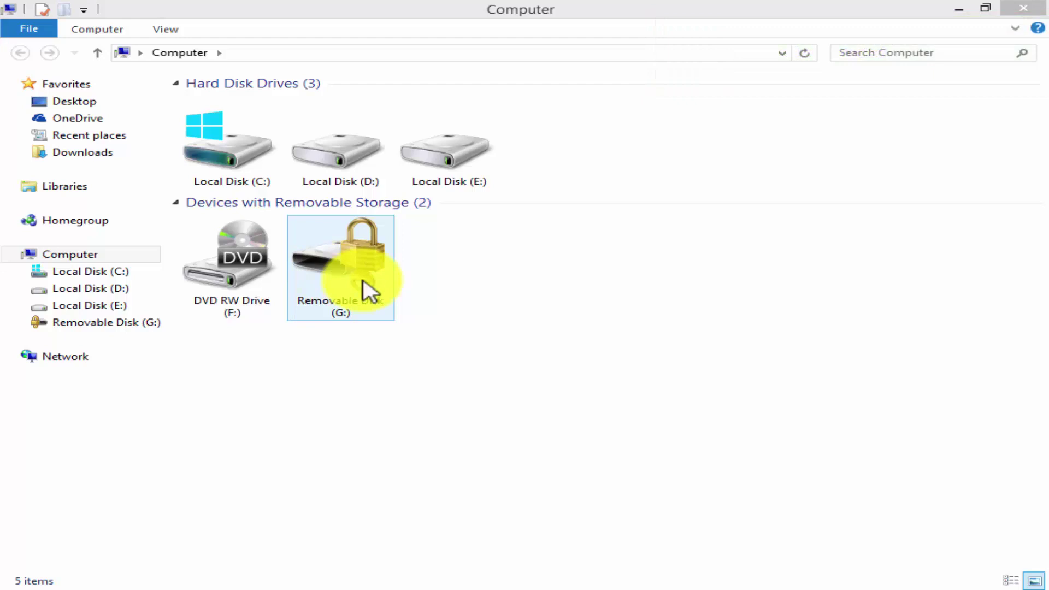
Try opening locked drive G:, then close the BitLocker unlock prompt without unlocking
double_click(365, 292)
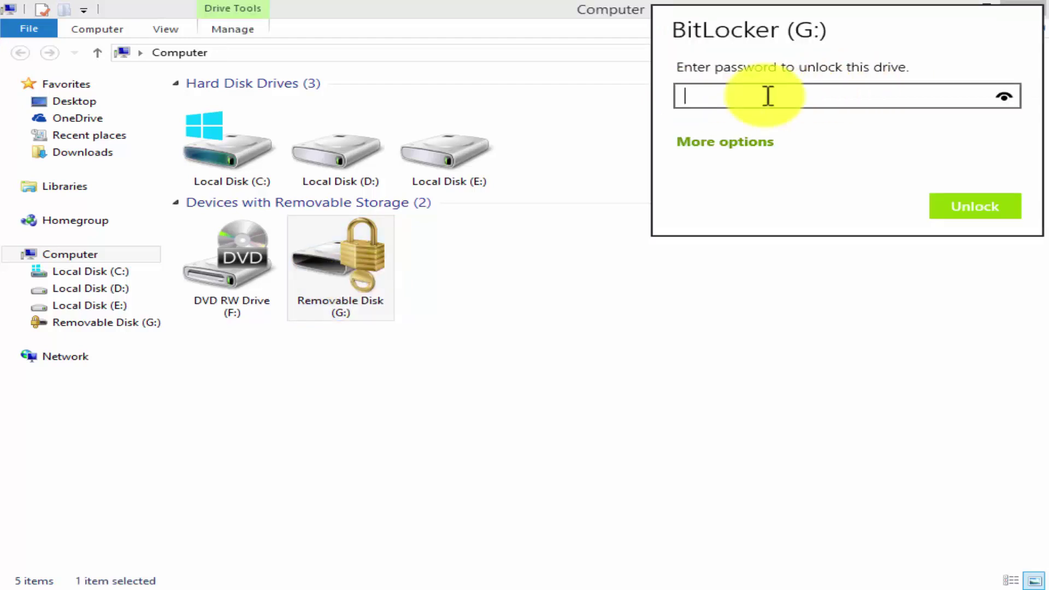
click(903, 100)
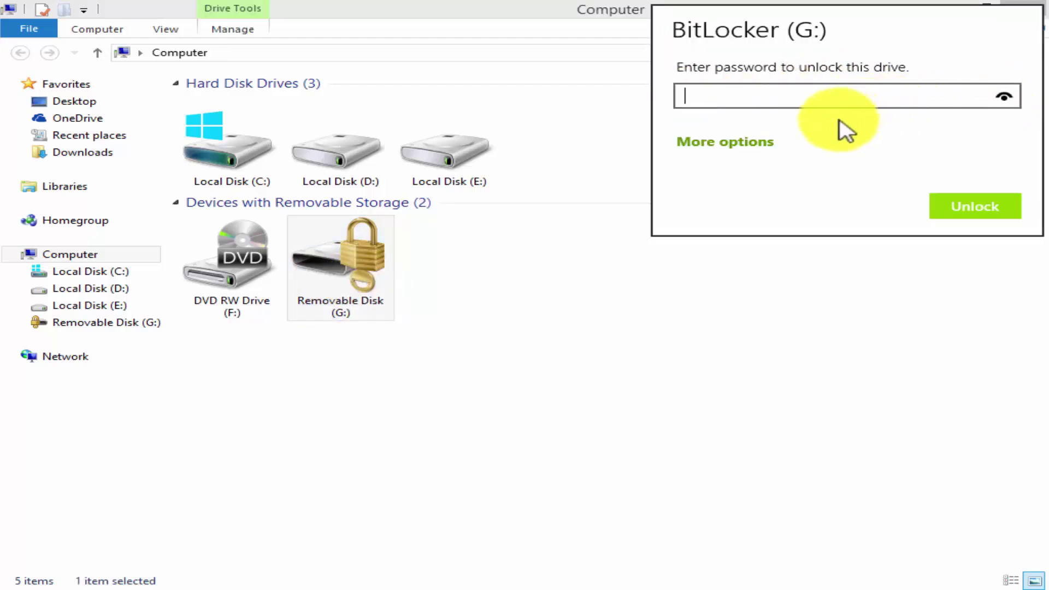
click(800, 335)
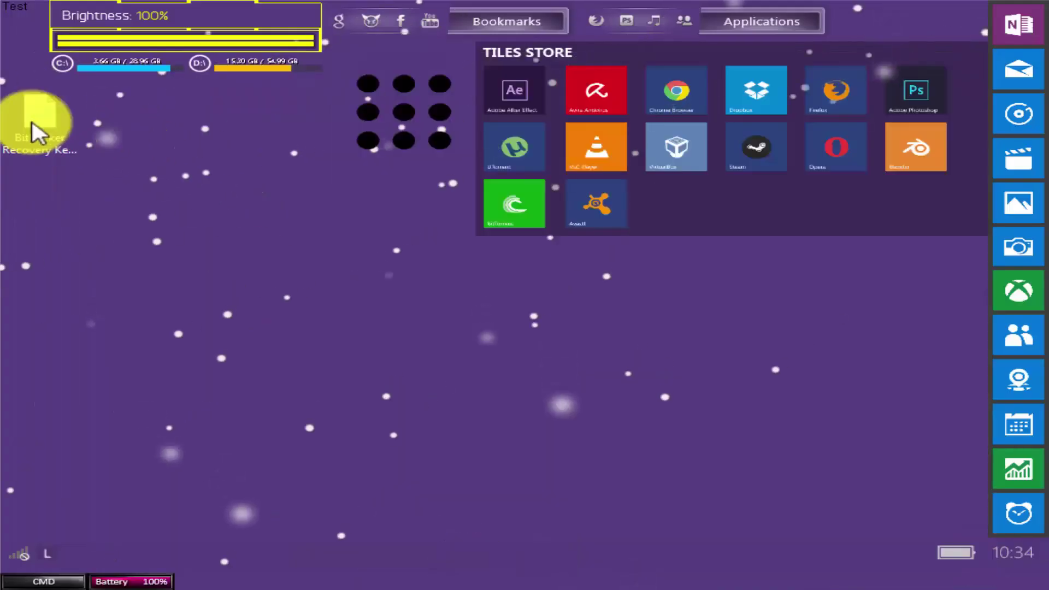
click(37, 132)
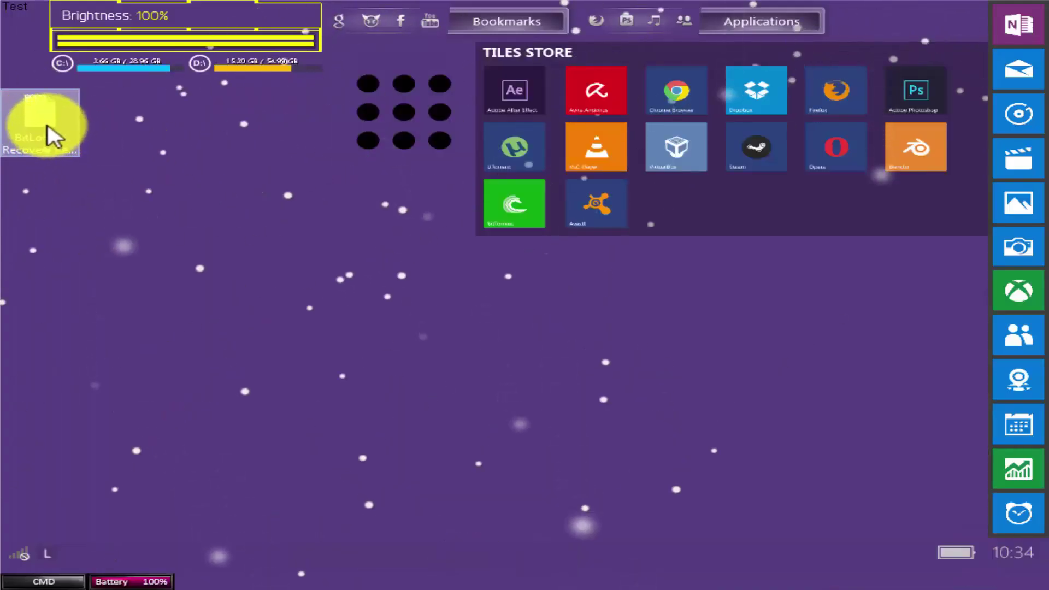
double_click(48, 135)
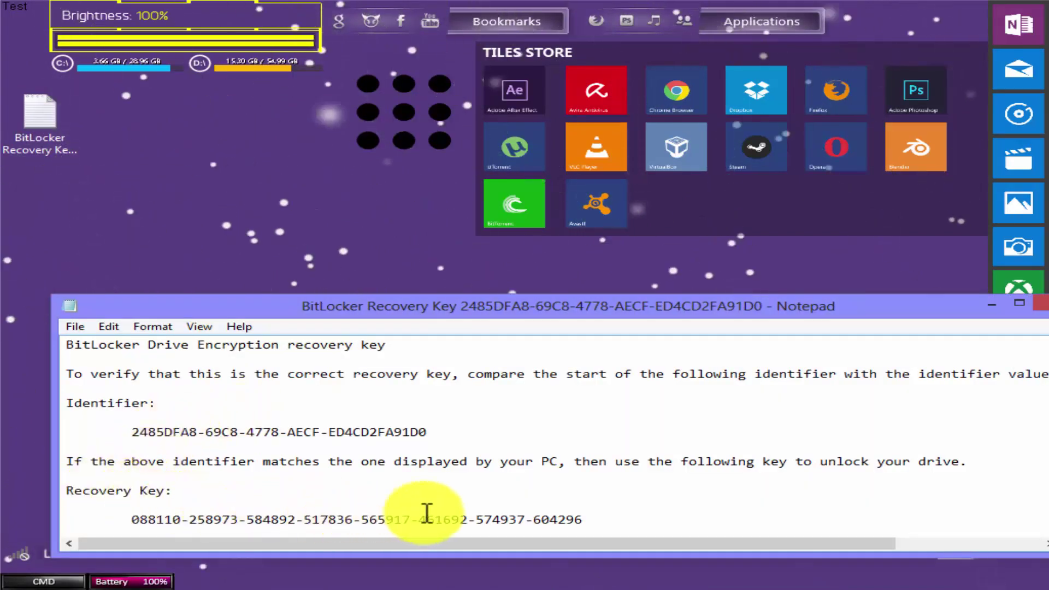
click(1037, 303)
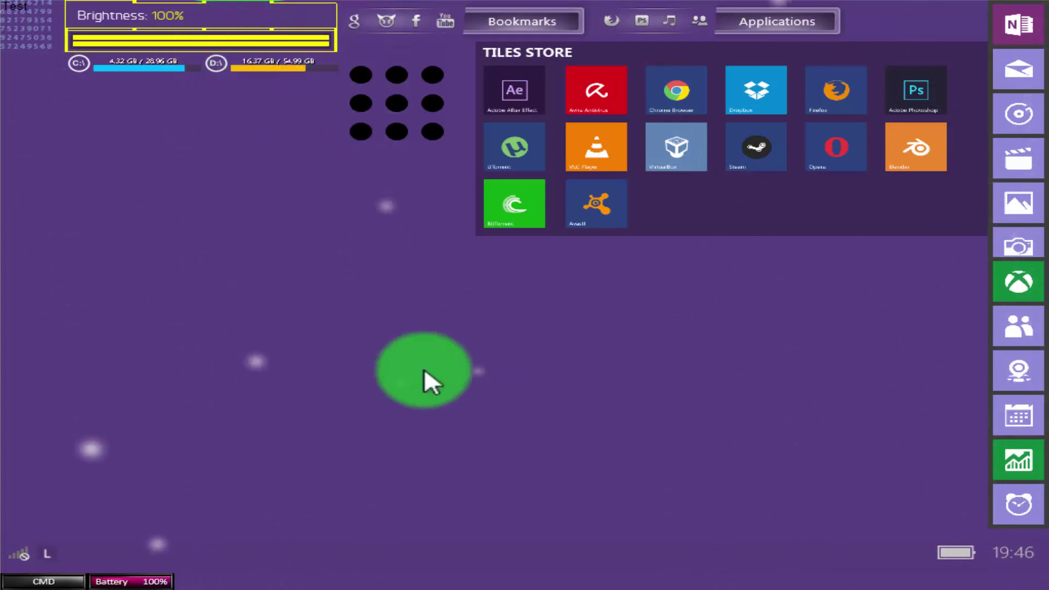
Open the Computer window from the launcher widget, showing Local Disk (G:) with 399 GB free
click(402, 117)
Maximize the Computer window and launch Turn on BitLocker for Local Disk (G:)
double_click(442, 102)
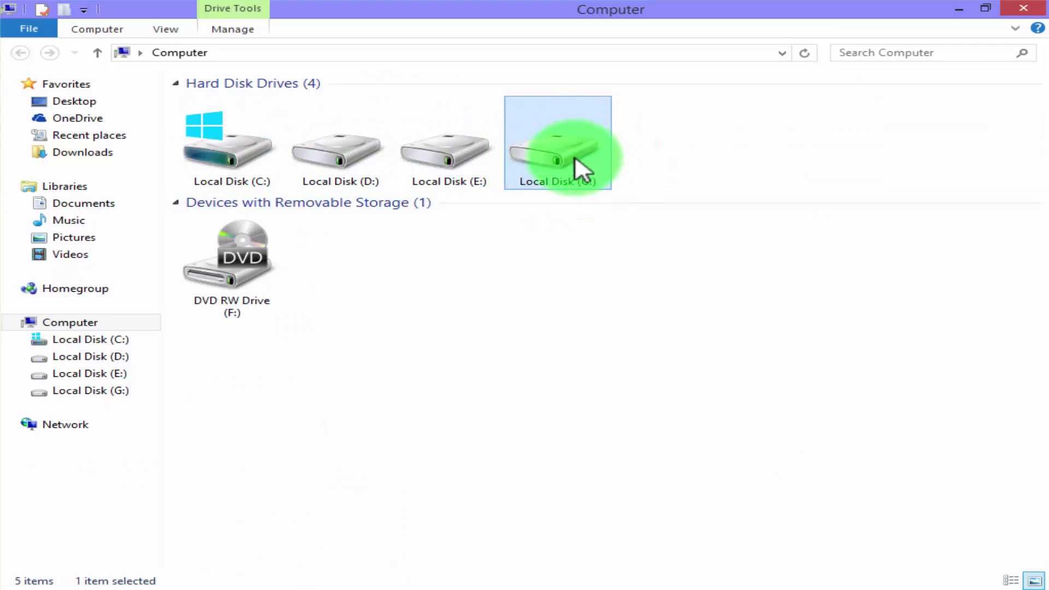
mouse_move(558, 147)
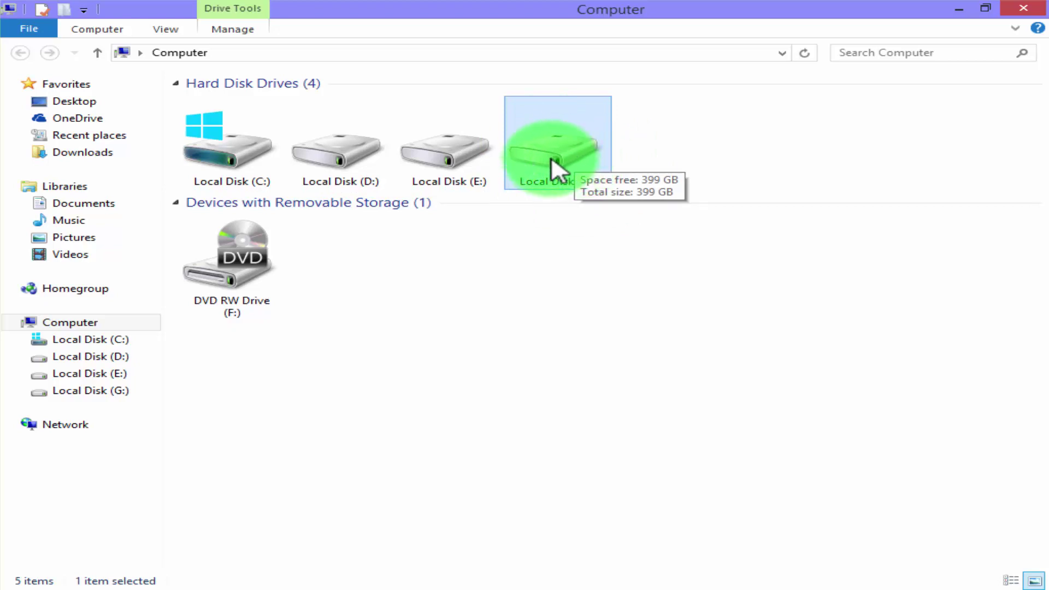
right_click(551, 156)
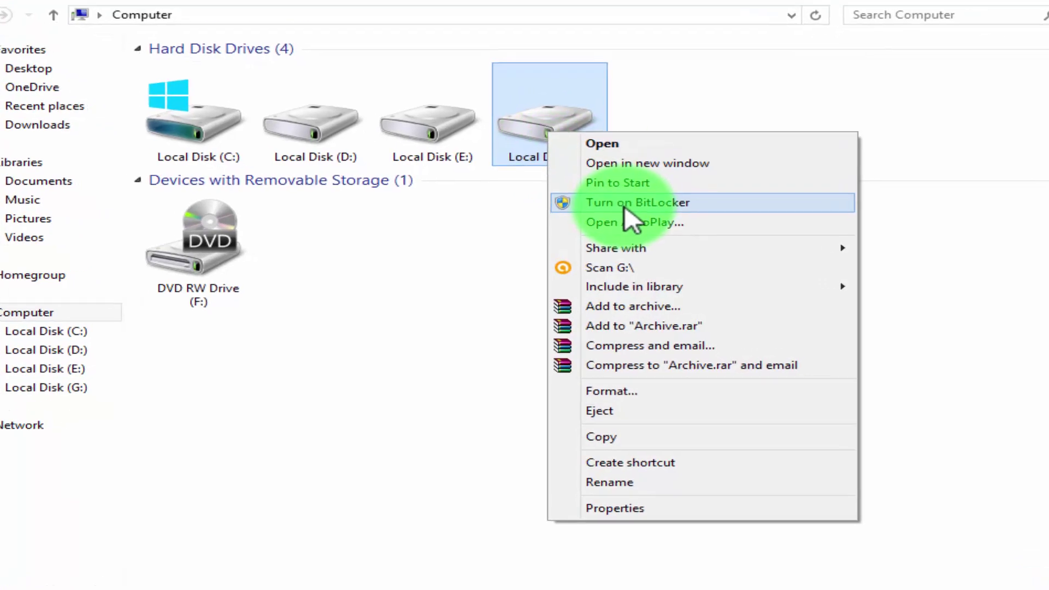
click(620, 209)
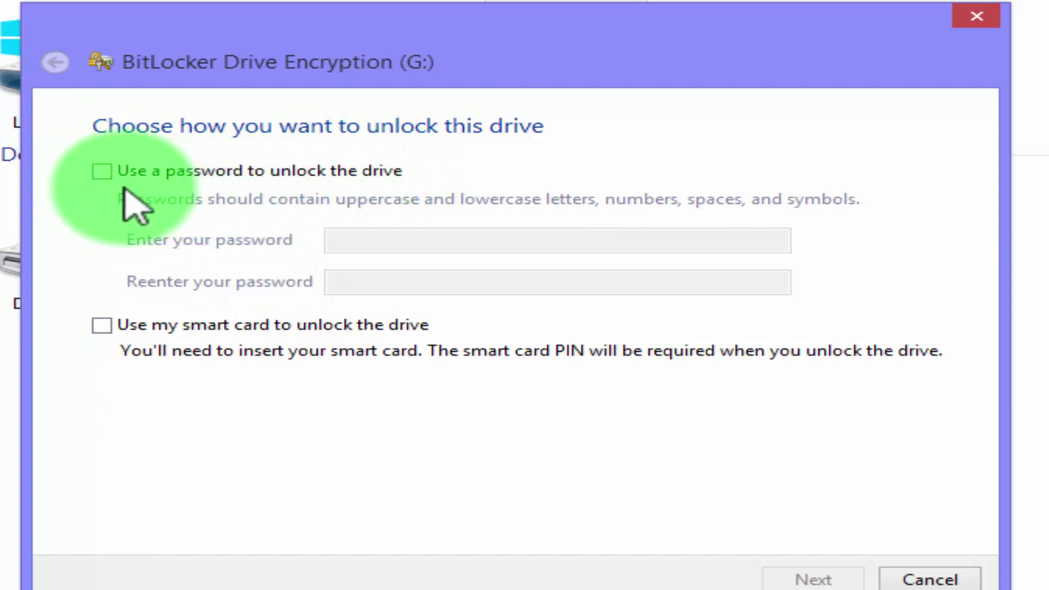
Tick 'Use a password to unlock the drive' for drive G:
click(103, 172)
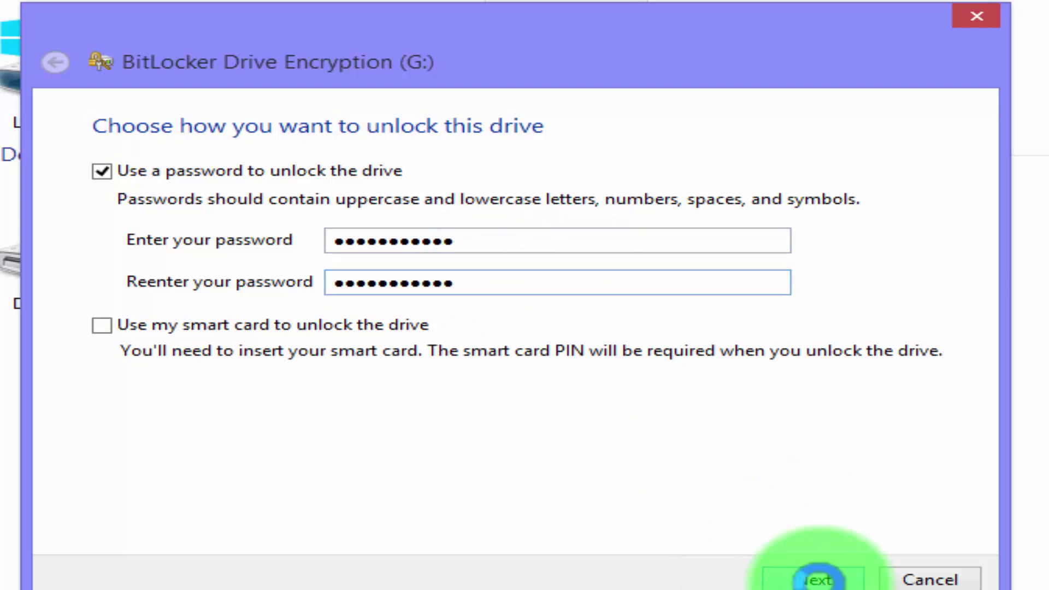
Back up the drive G: recovery key as a text file in Documents on this PC
click(819, 579)
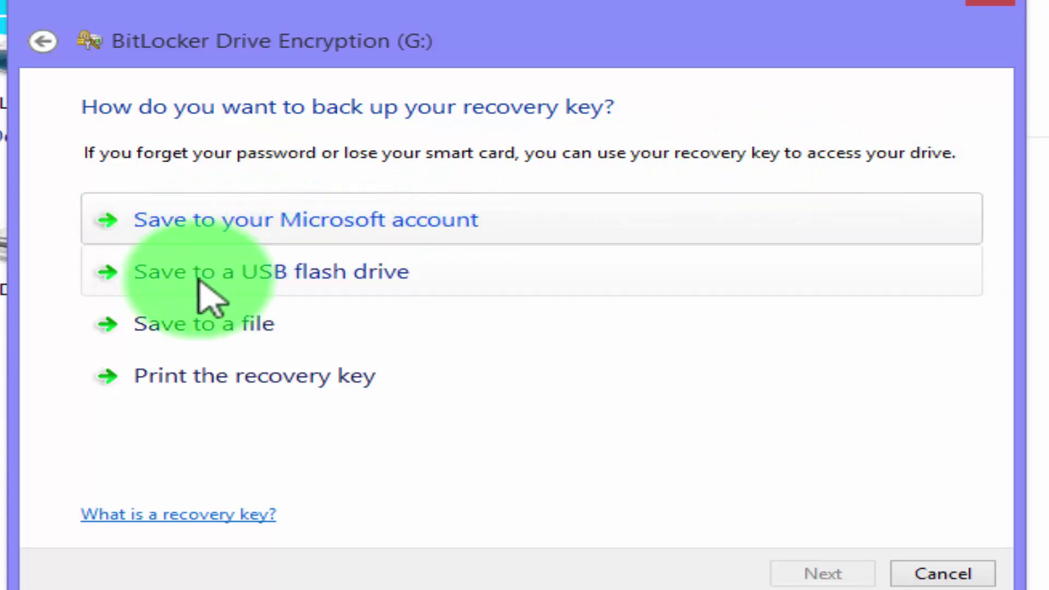
click(213, 332)
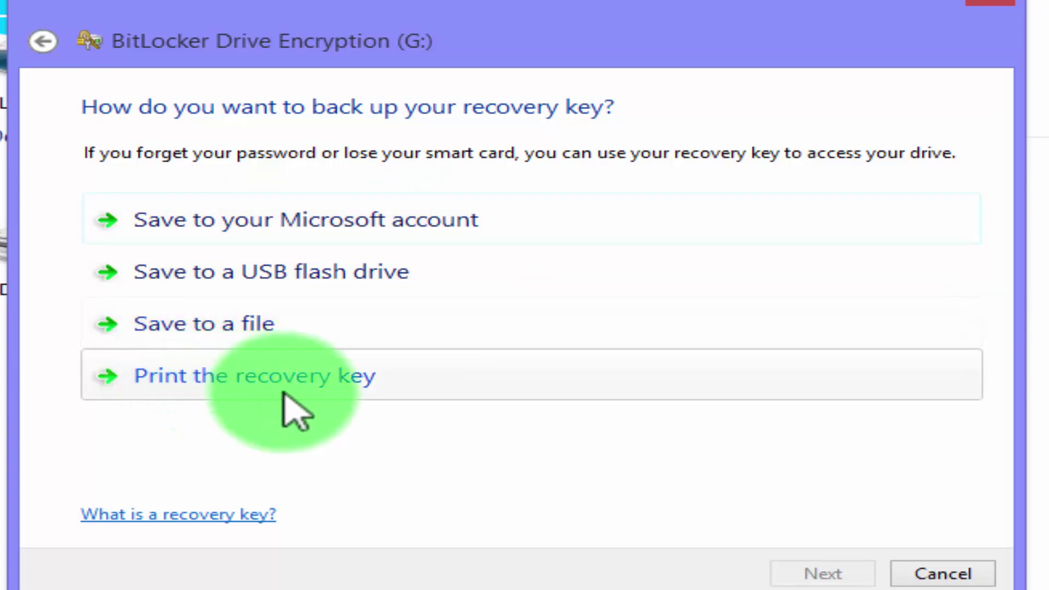
click(230, 327)
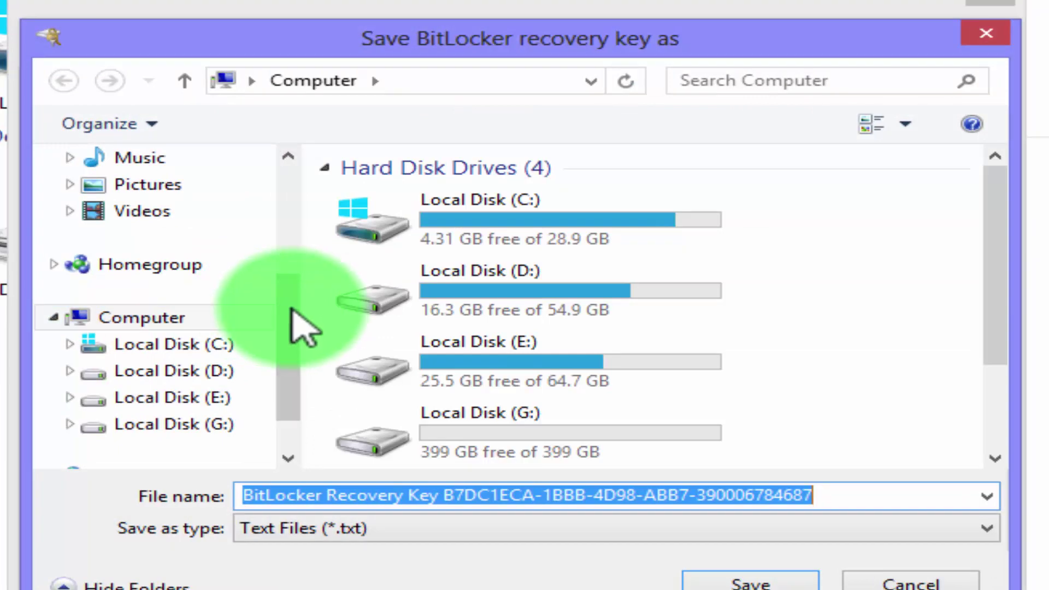
scroll(165, 295, up, 2)
click(187, 248)
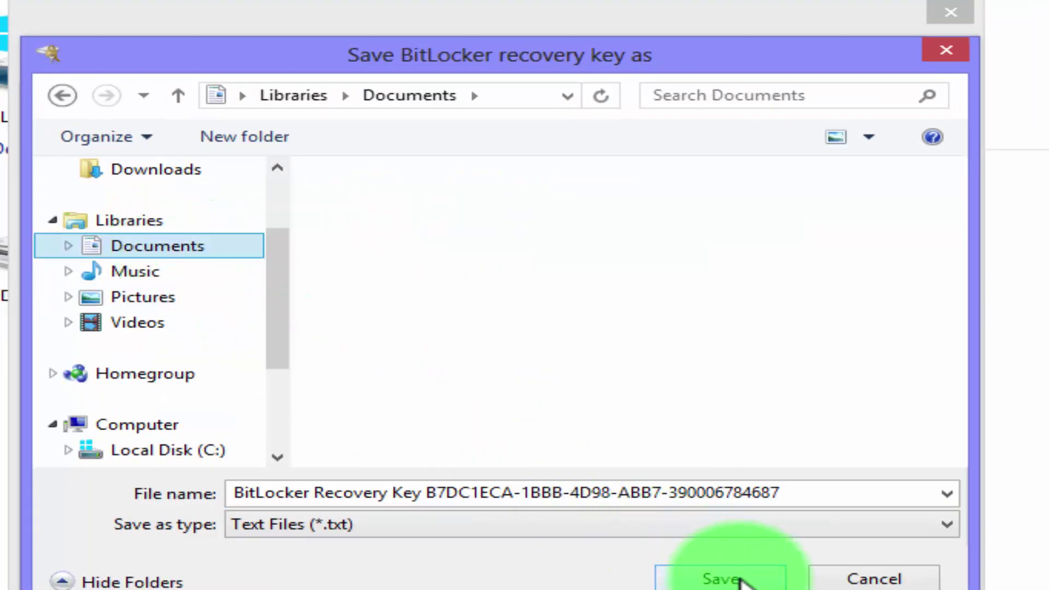
click(726, 579)
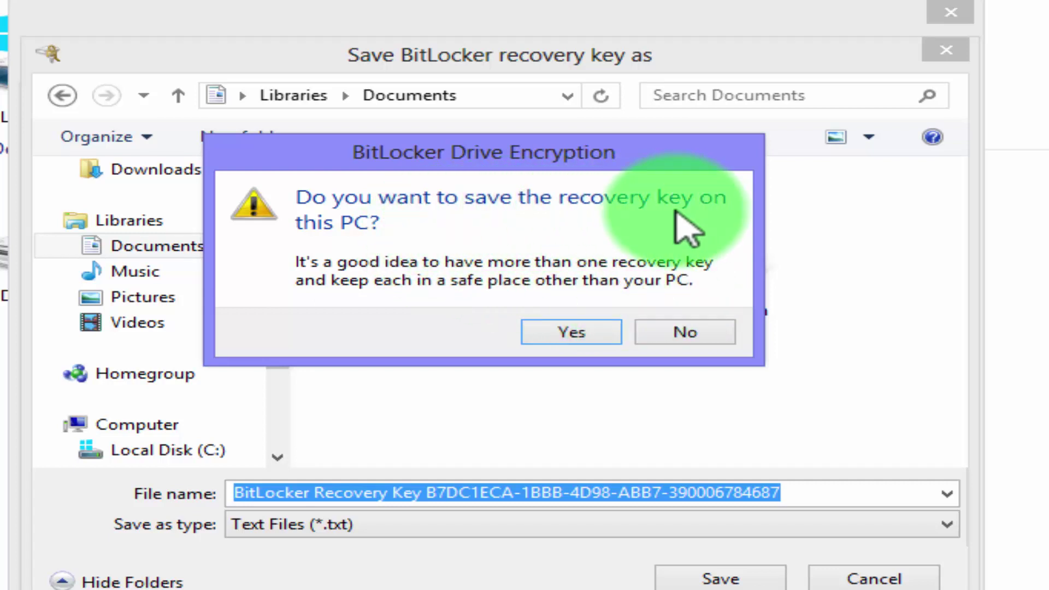
click(563, 333)
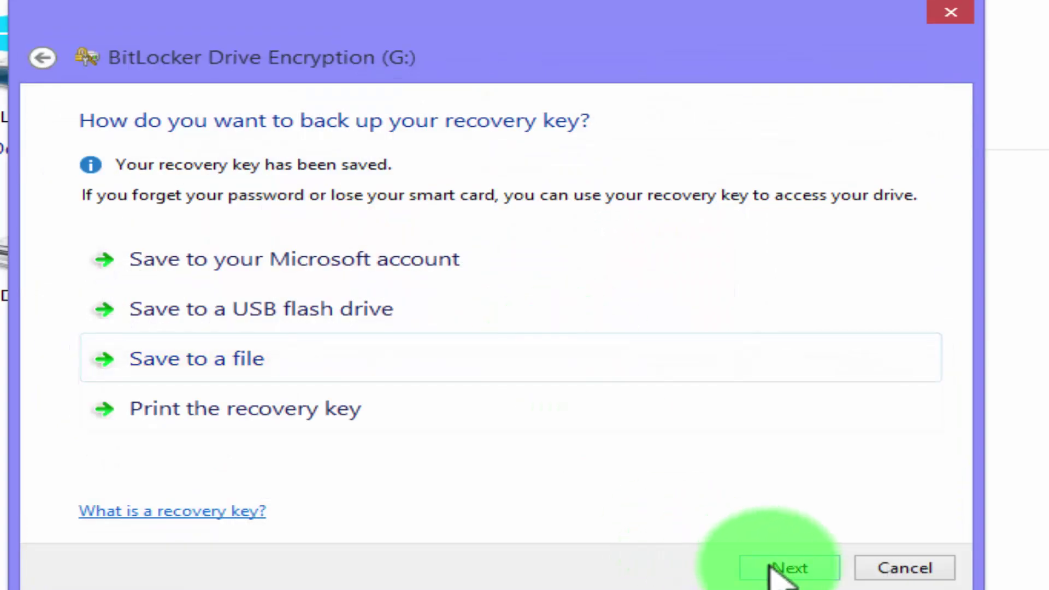
Start encrypting drive G: and dismiss the encryption-complete notice once it finishes
click(788, 568)
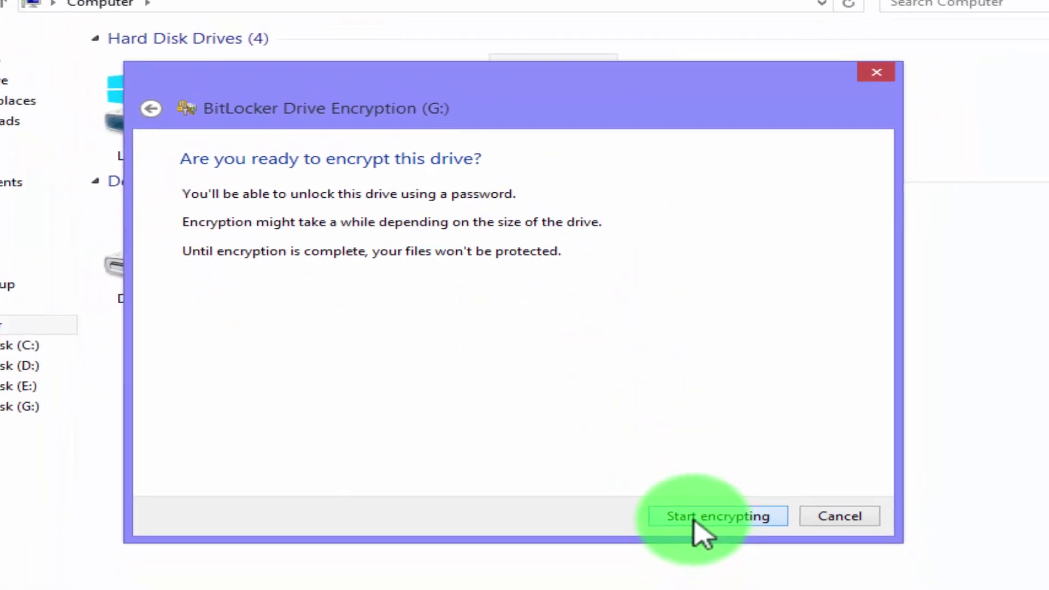
click(682, 495)
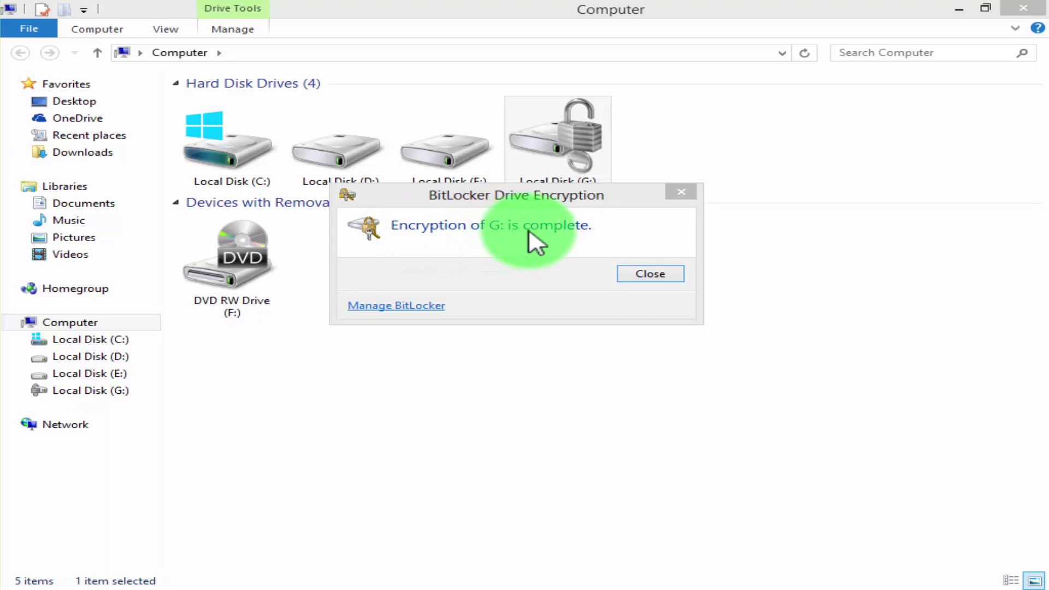
click(644, 275)
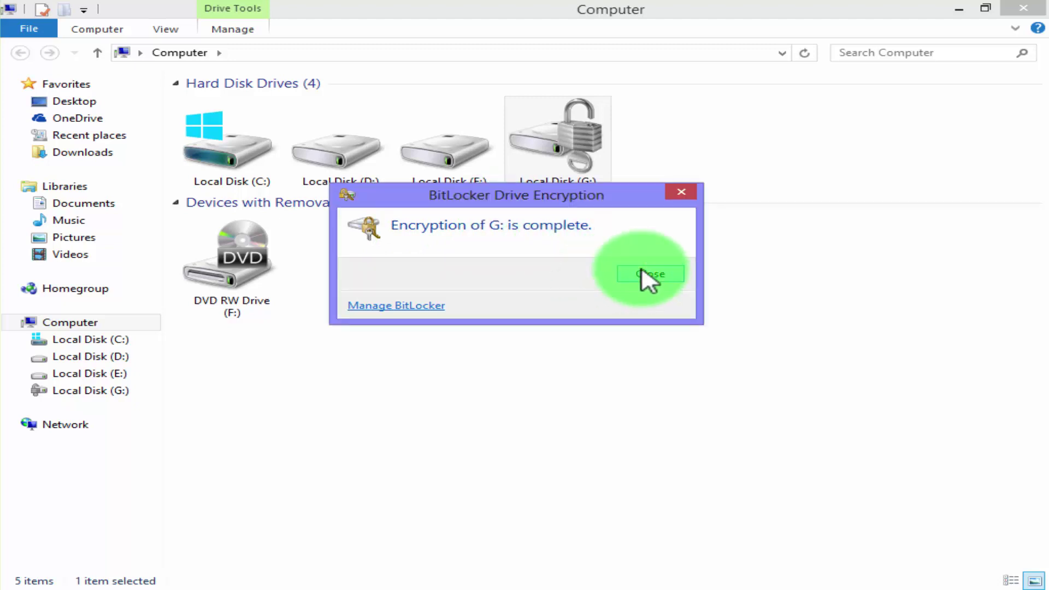
click(648, 278)
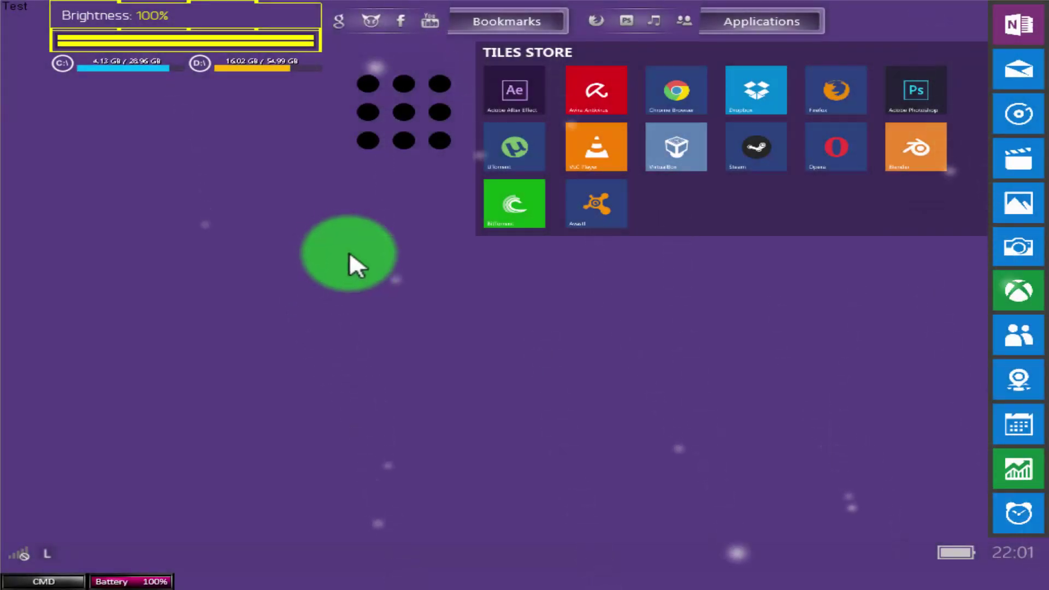
Open the Computer window from the desktop widget, maximize it, and select Local Disk (G:)
click(416, 123)
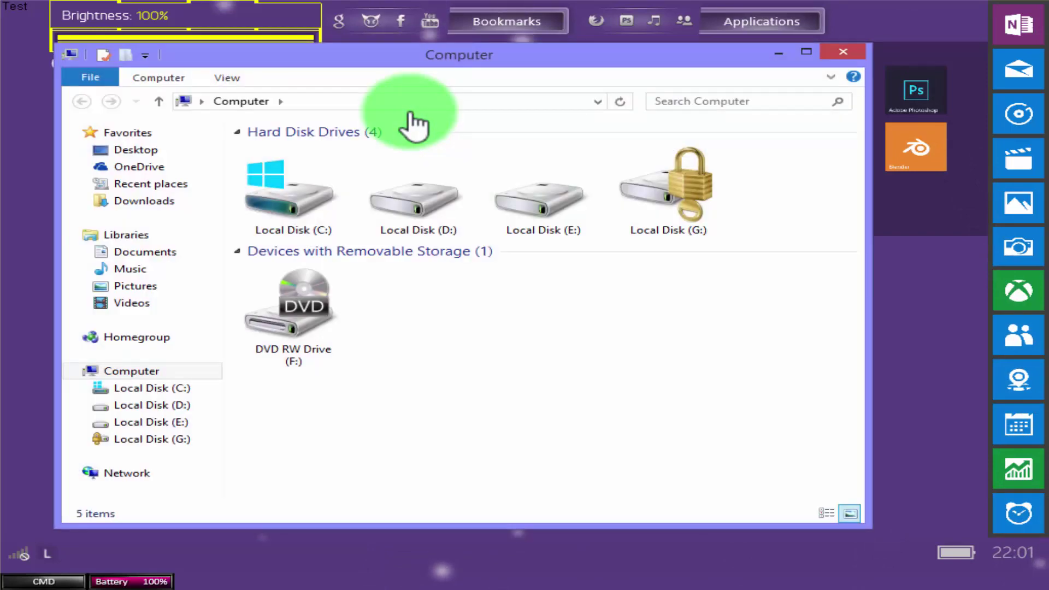
double_click(438, 60)
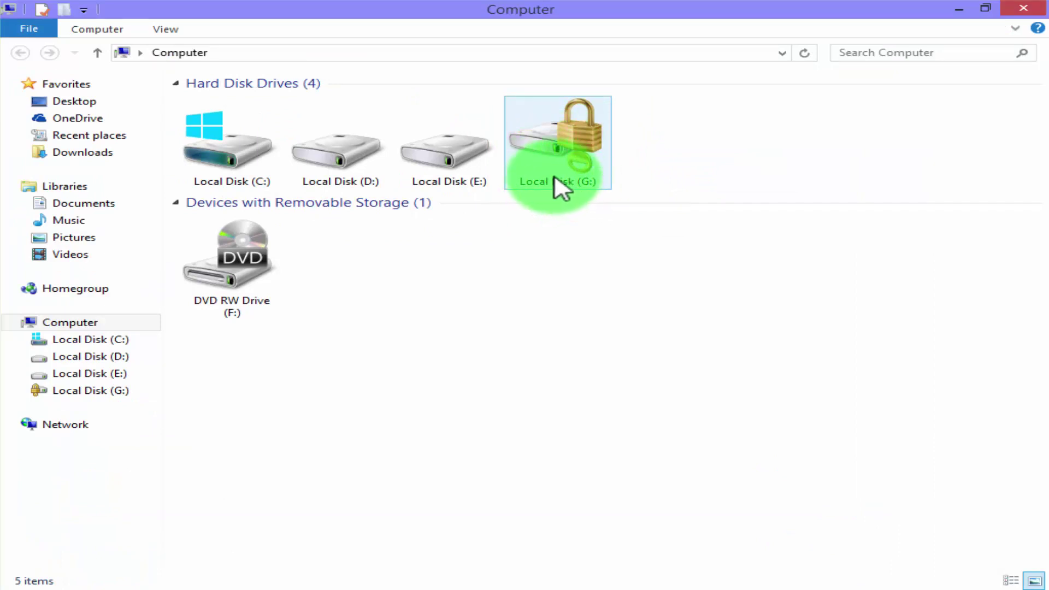
click(554, 141)
Open the locked Local Disk (G:) to bring up its unlock prompt
double_click(553, 141)
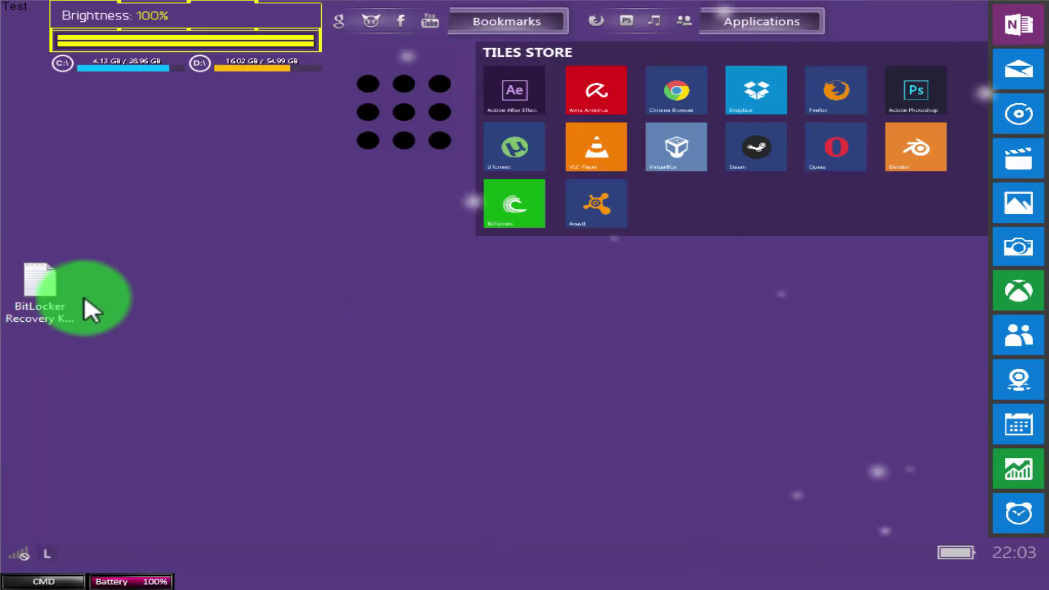
click(55, 293)
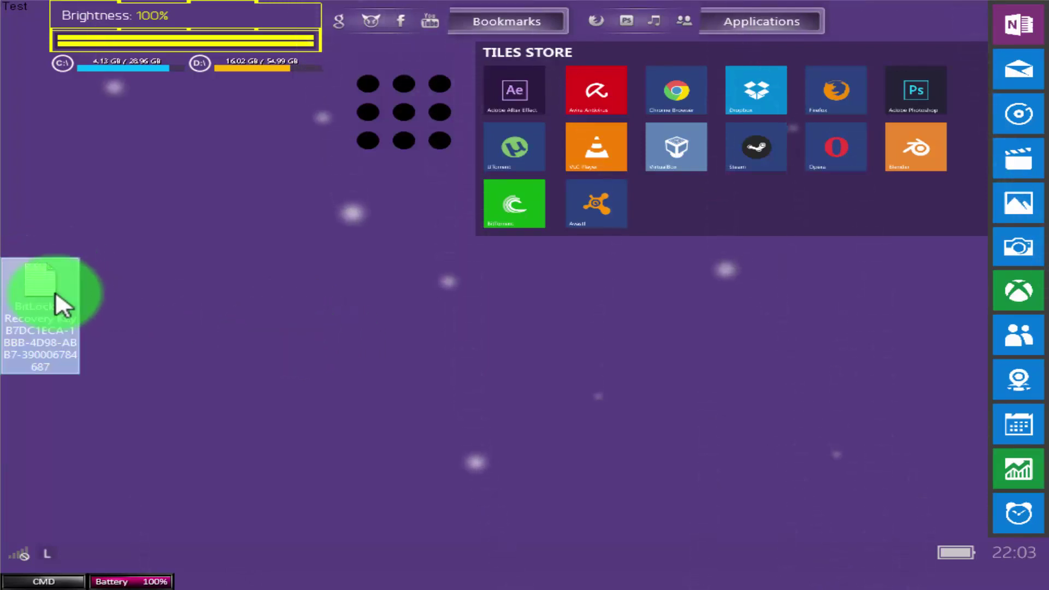
double_click(55, 291)
drag(148, 353, 37, 350)
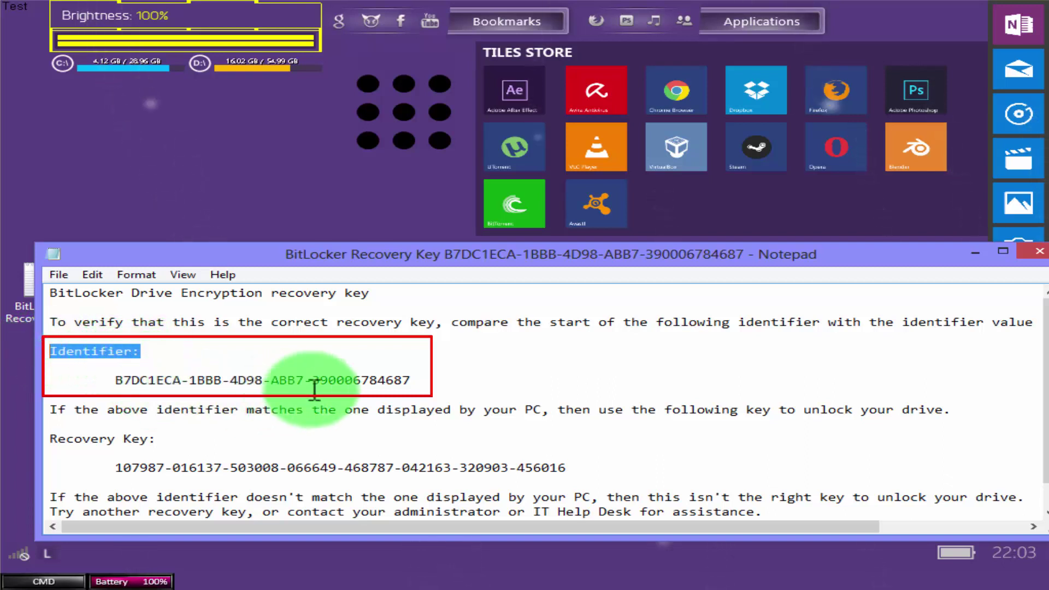
drag(413, 380, 102, 380)
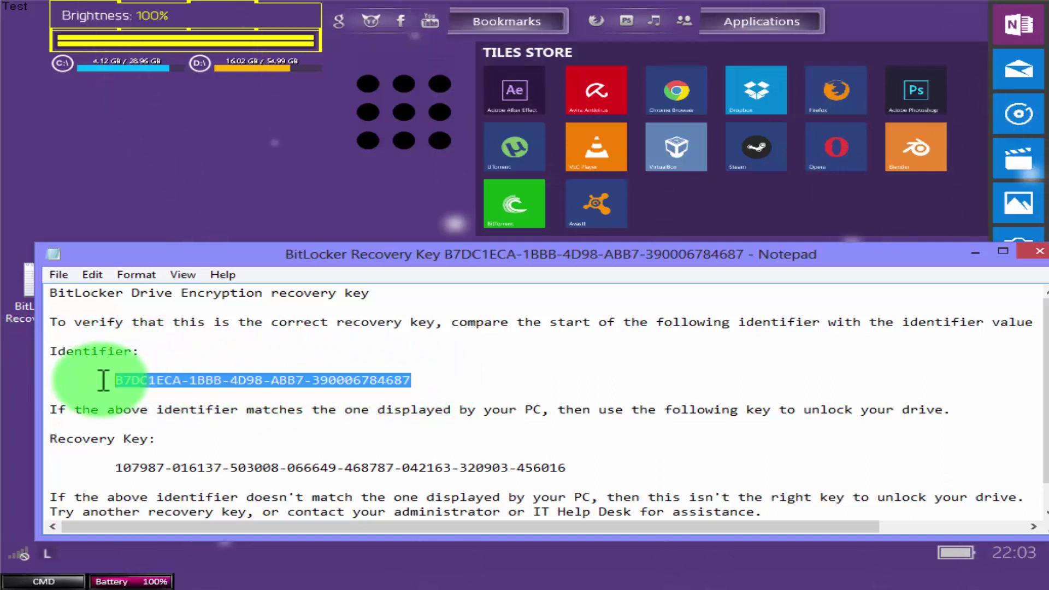
click(193, 435)
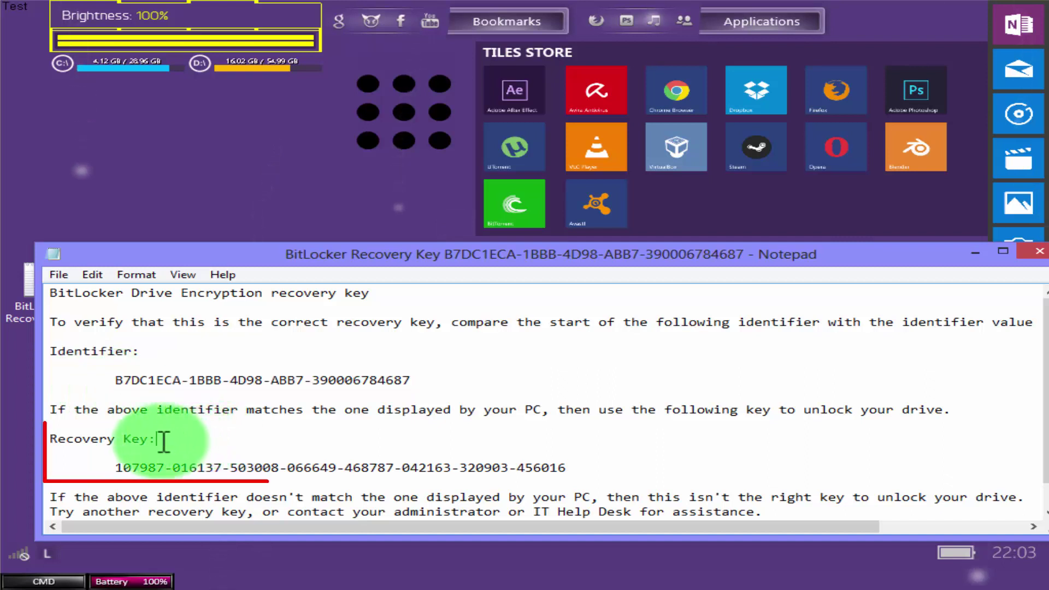
drag(164, 441, 19, 436)
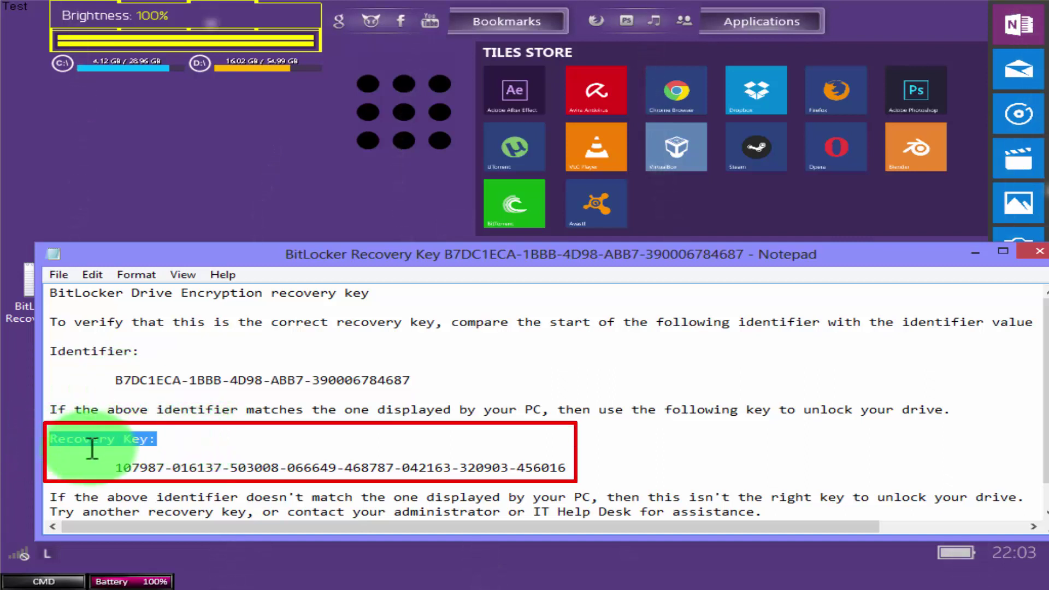
click(564, 469)
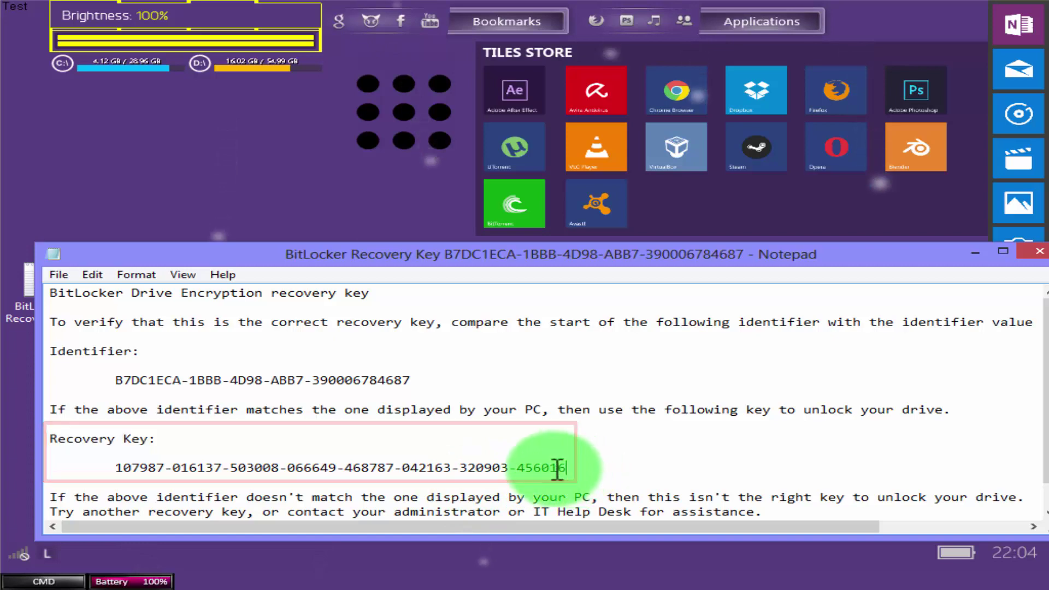
drag(565, 469, 115, 468)
key(ctrl+c)
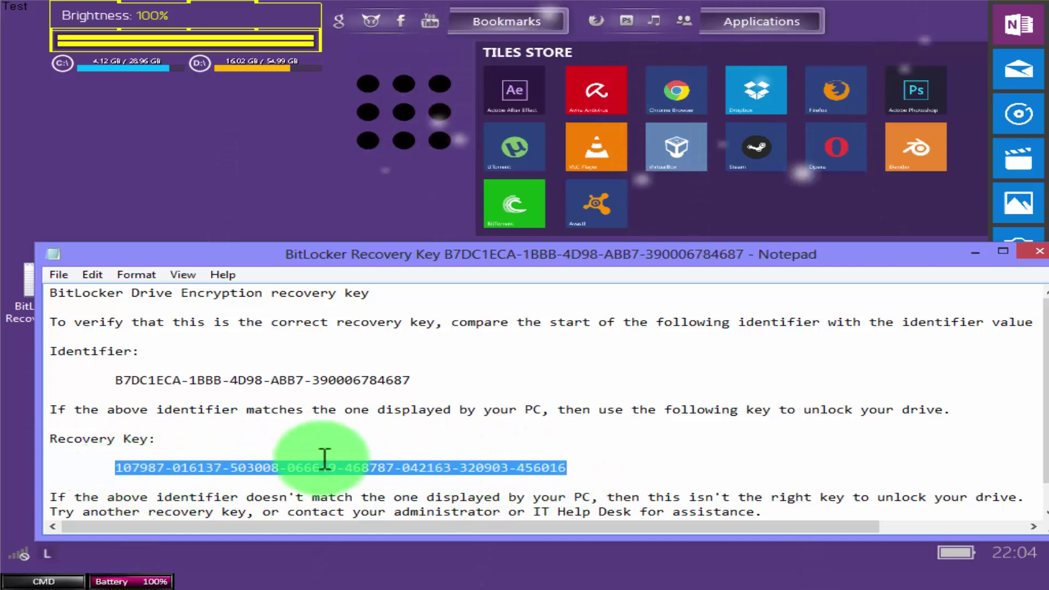
click(1040, 256)
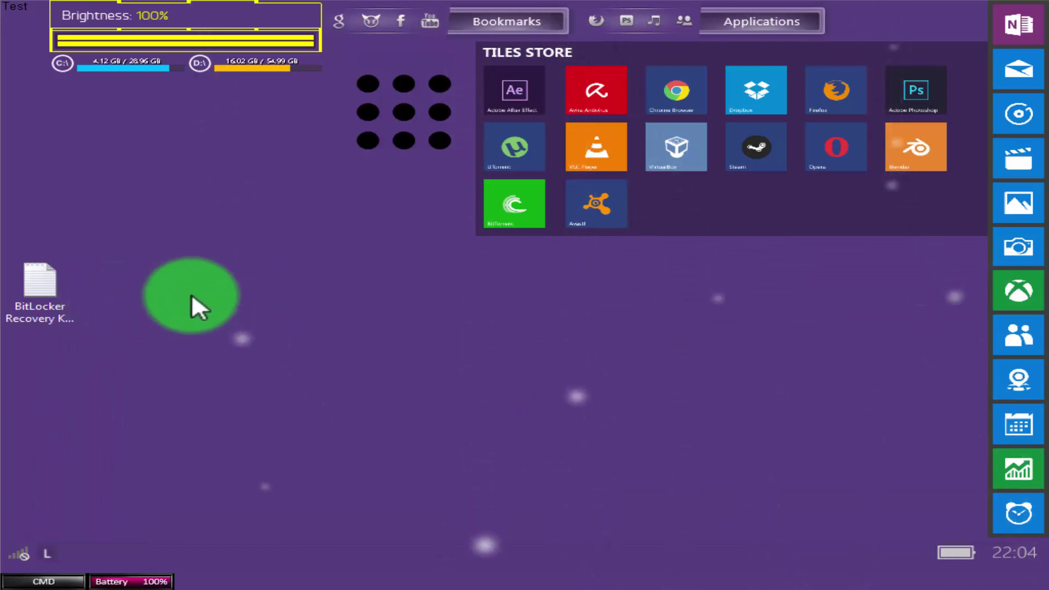
Open locked drive G: from Computer, switch to recovery-key entry, paste the key and unlock
click(402, 119)
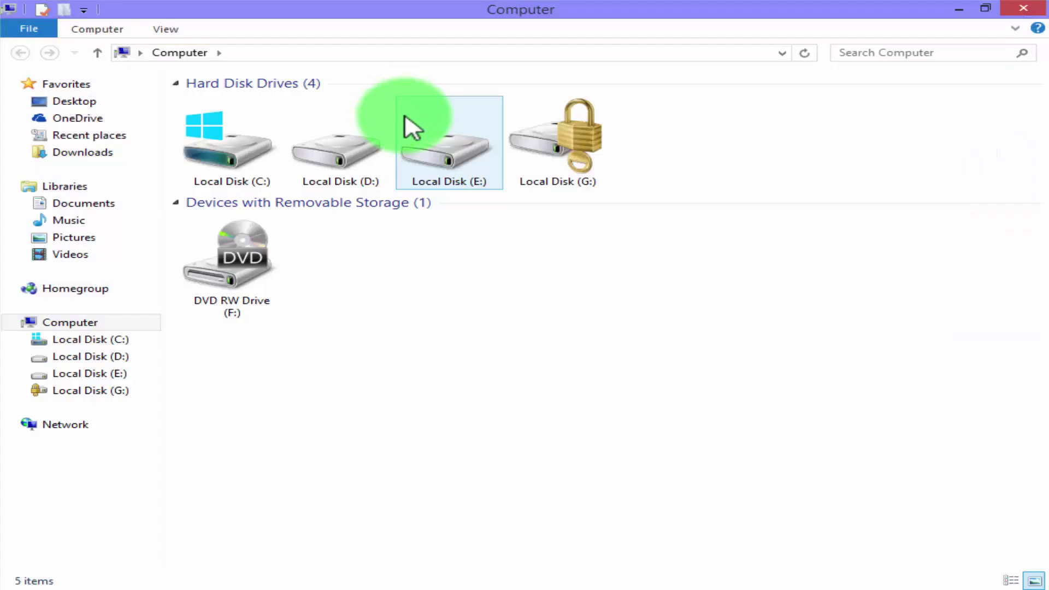
double_click(596, 173)
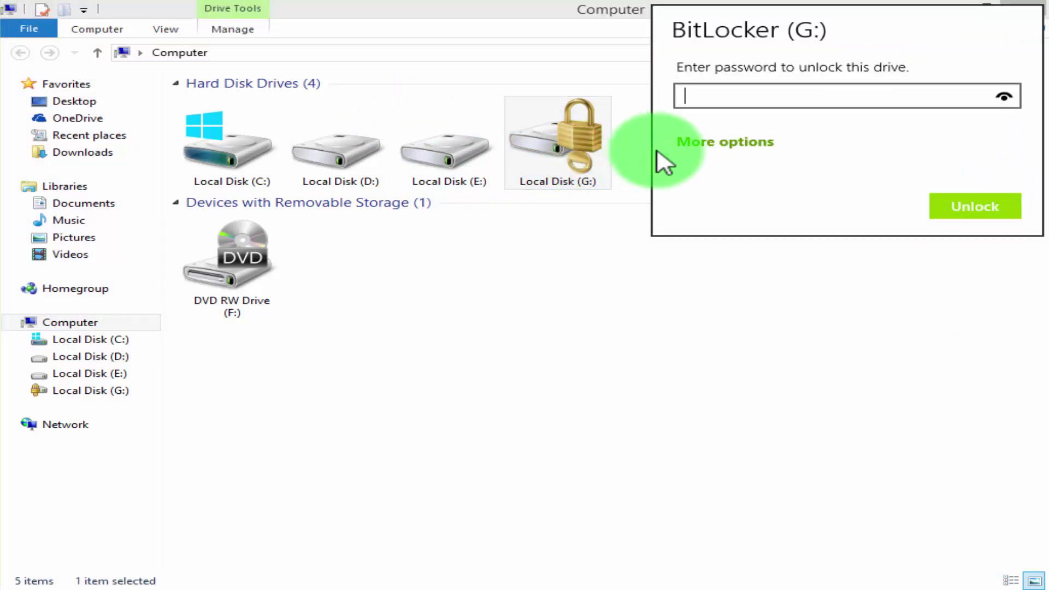
click(723, 141)
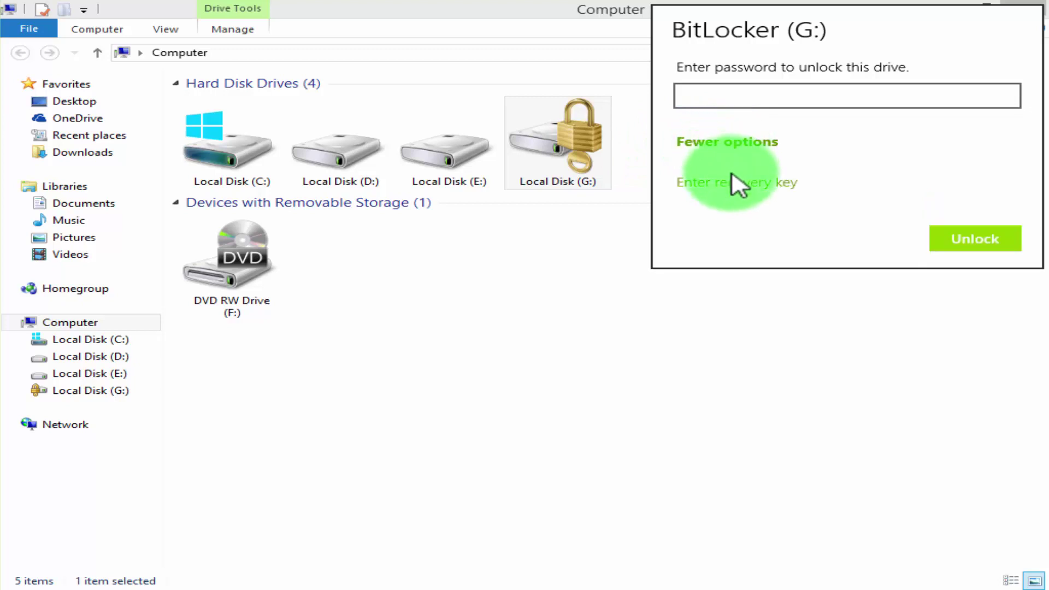
click(732, 182)
click(707, 123)
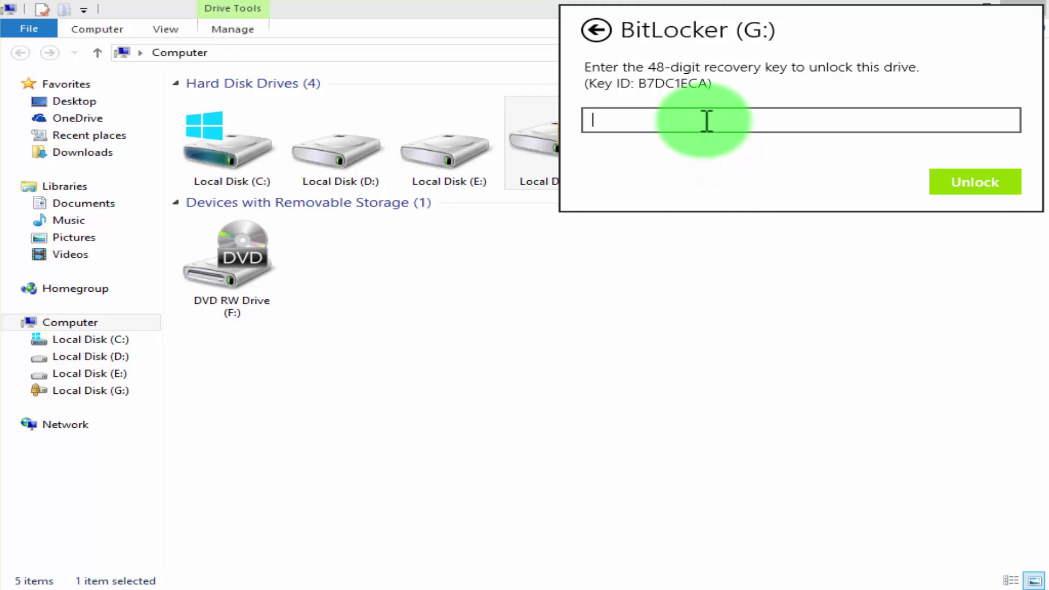
key(ctrl+v)
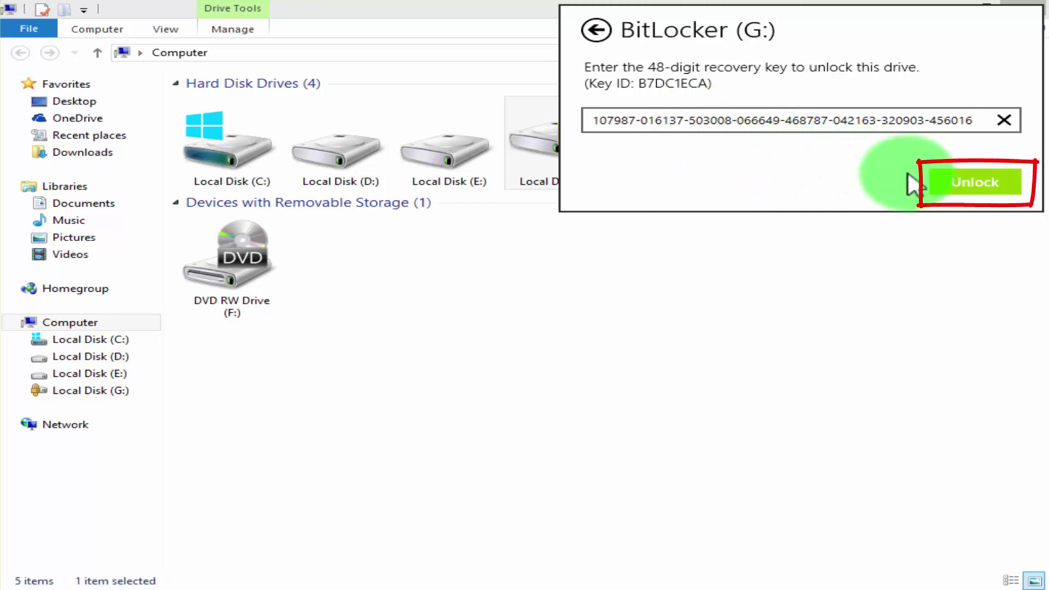
click(949, 182)
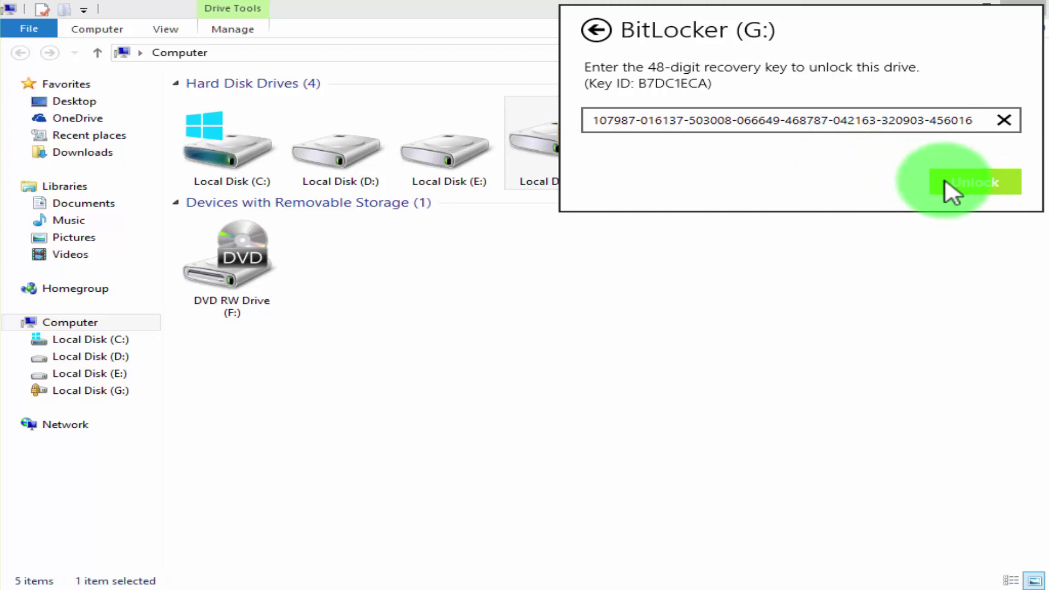